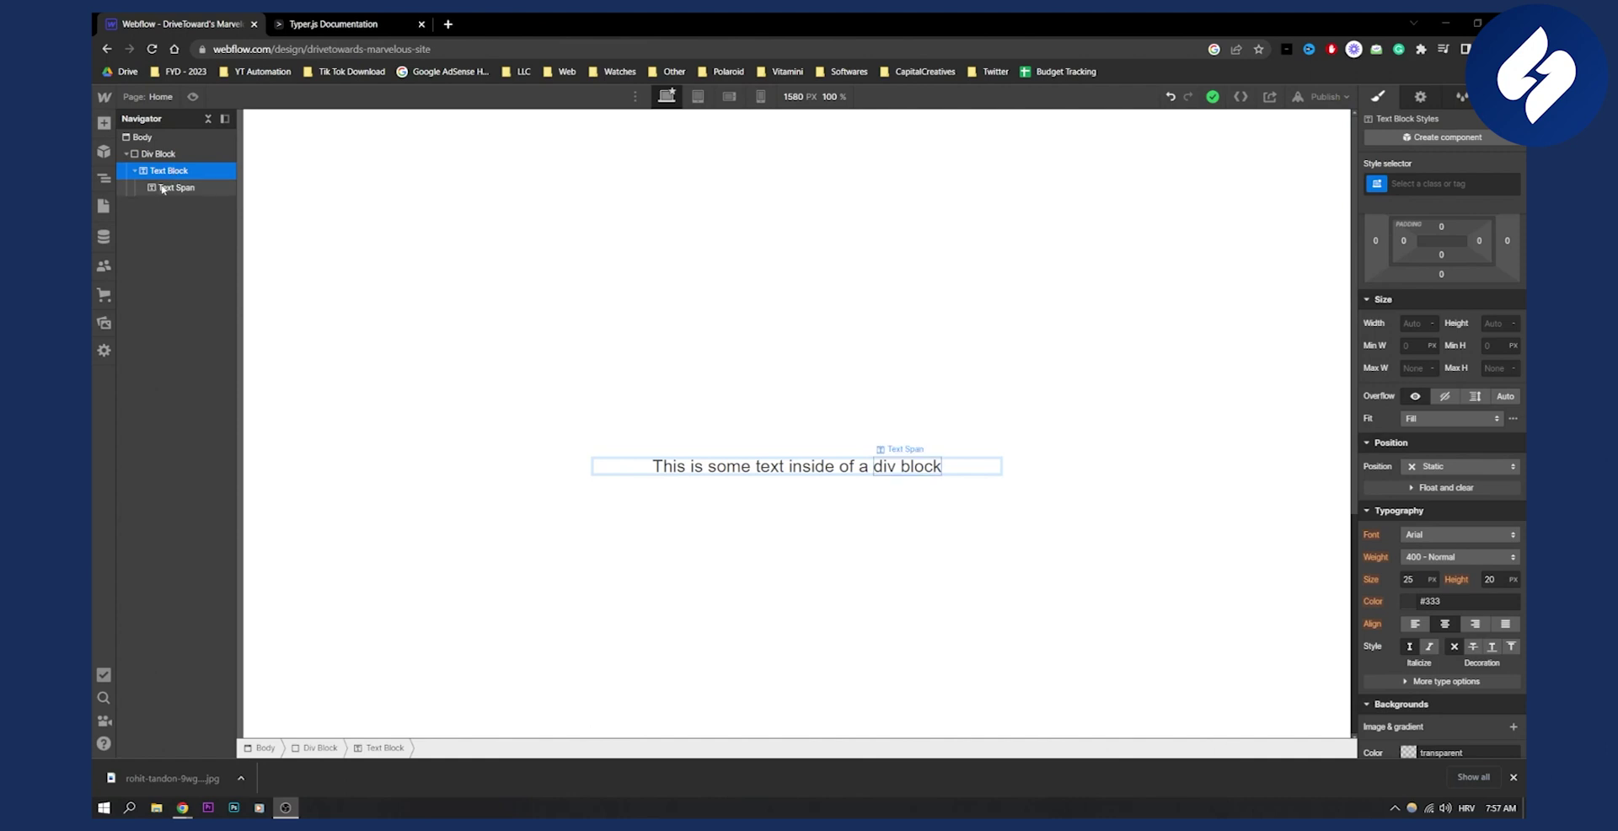
Step: Wrap the words 'div block' in their own text span, then switch to the Typer.js documentation
double_click(944, 468)
left_click(946, 466)
left_click_drag(945, 466, 872, 466)
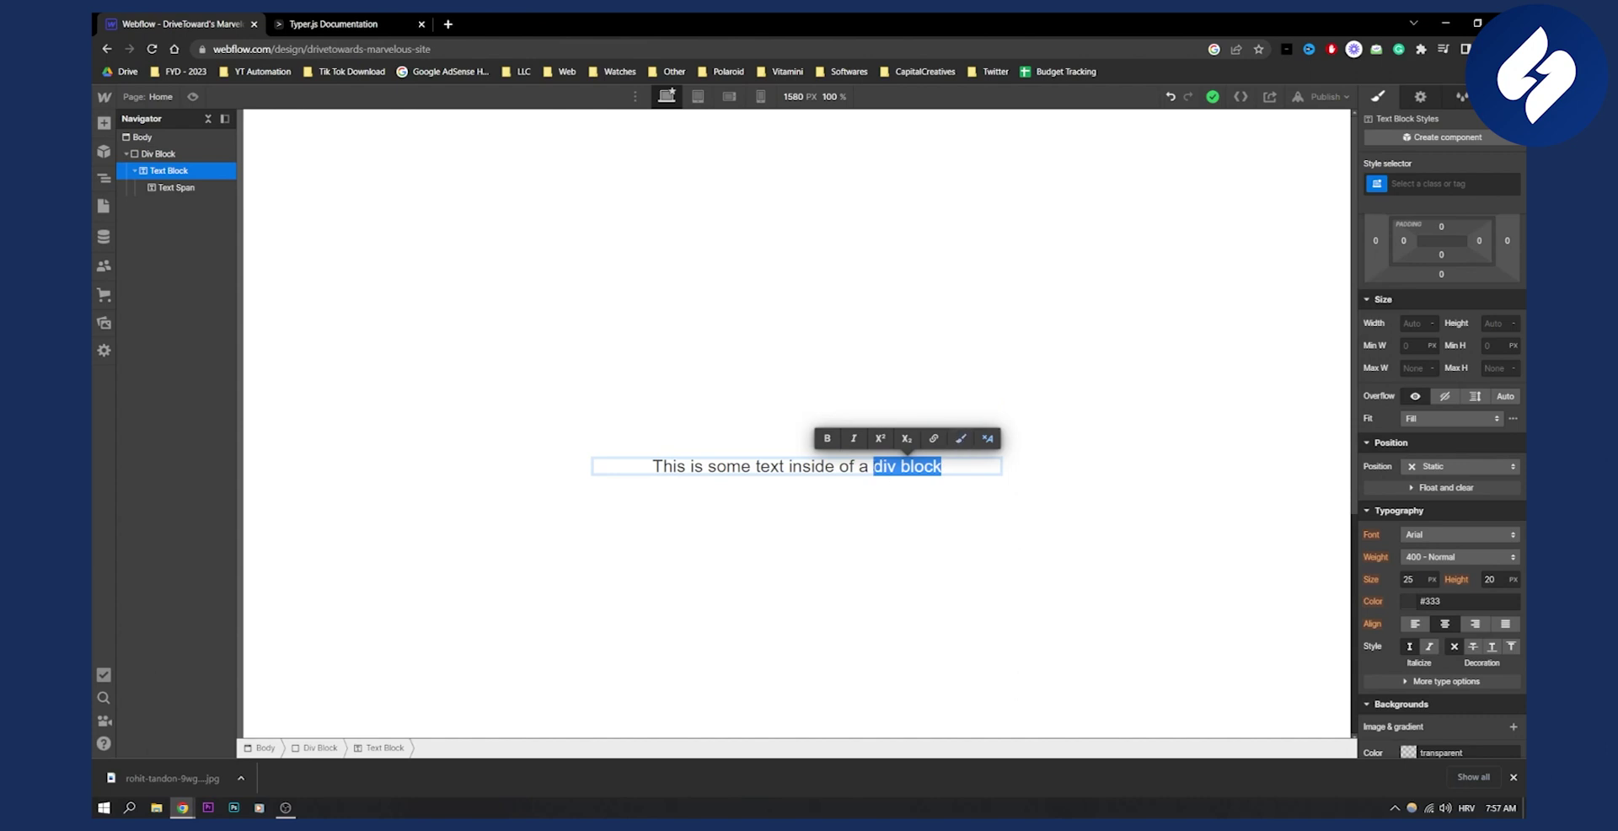
left_click(959, 439)
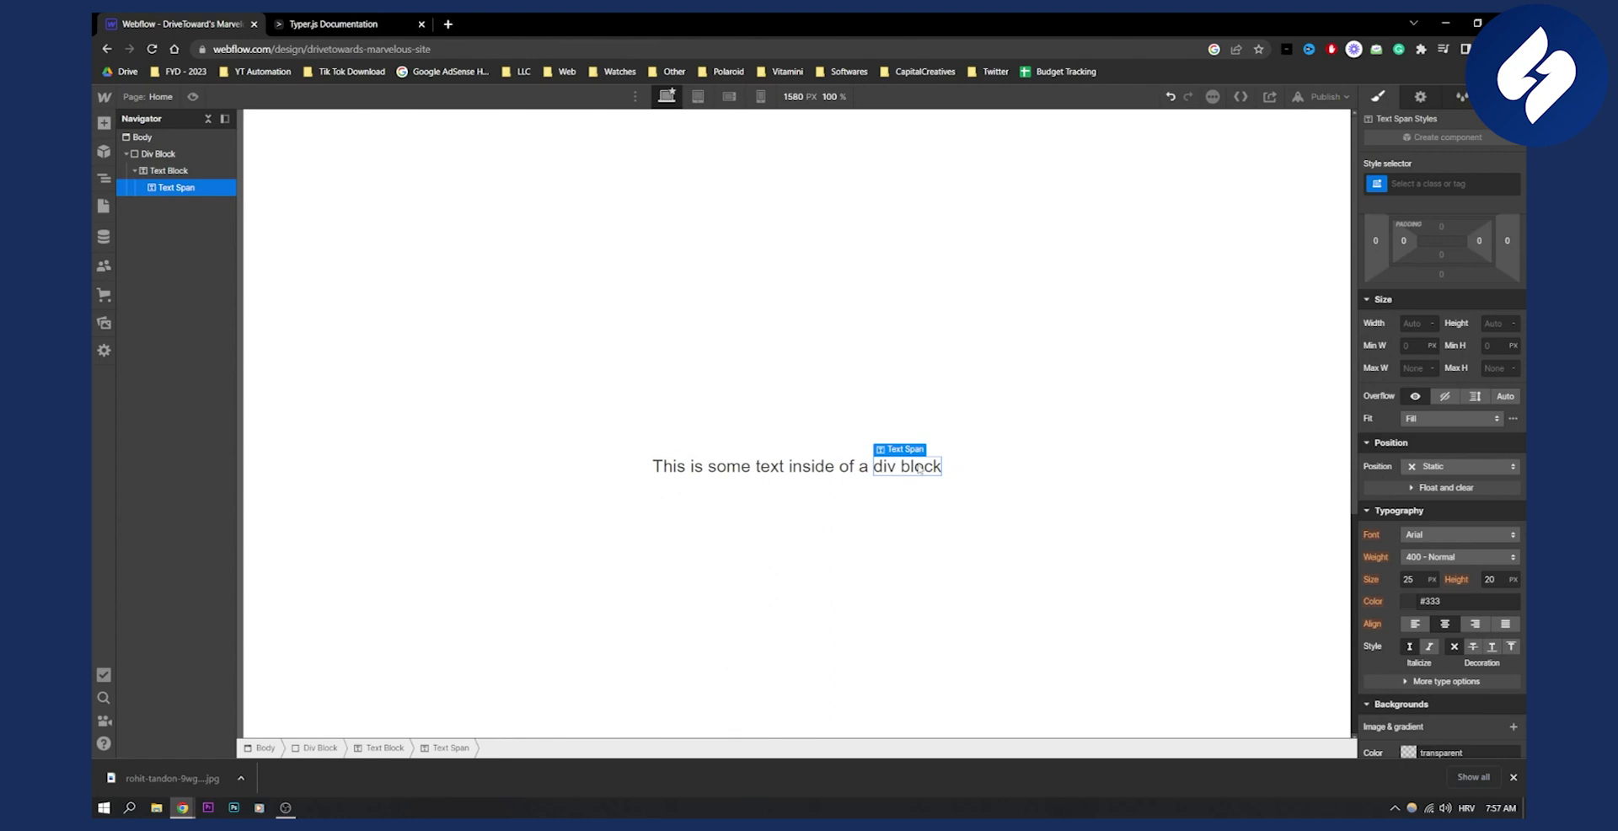
right_click(514, 172)
key("ctrl+Tab")
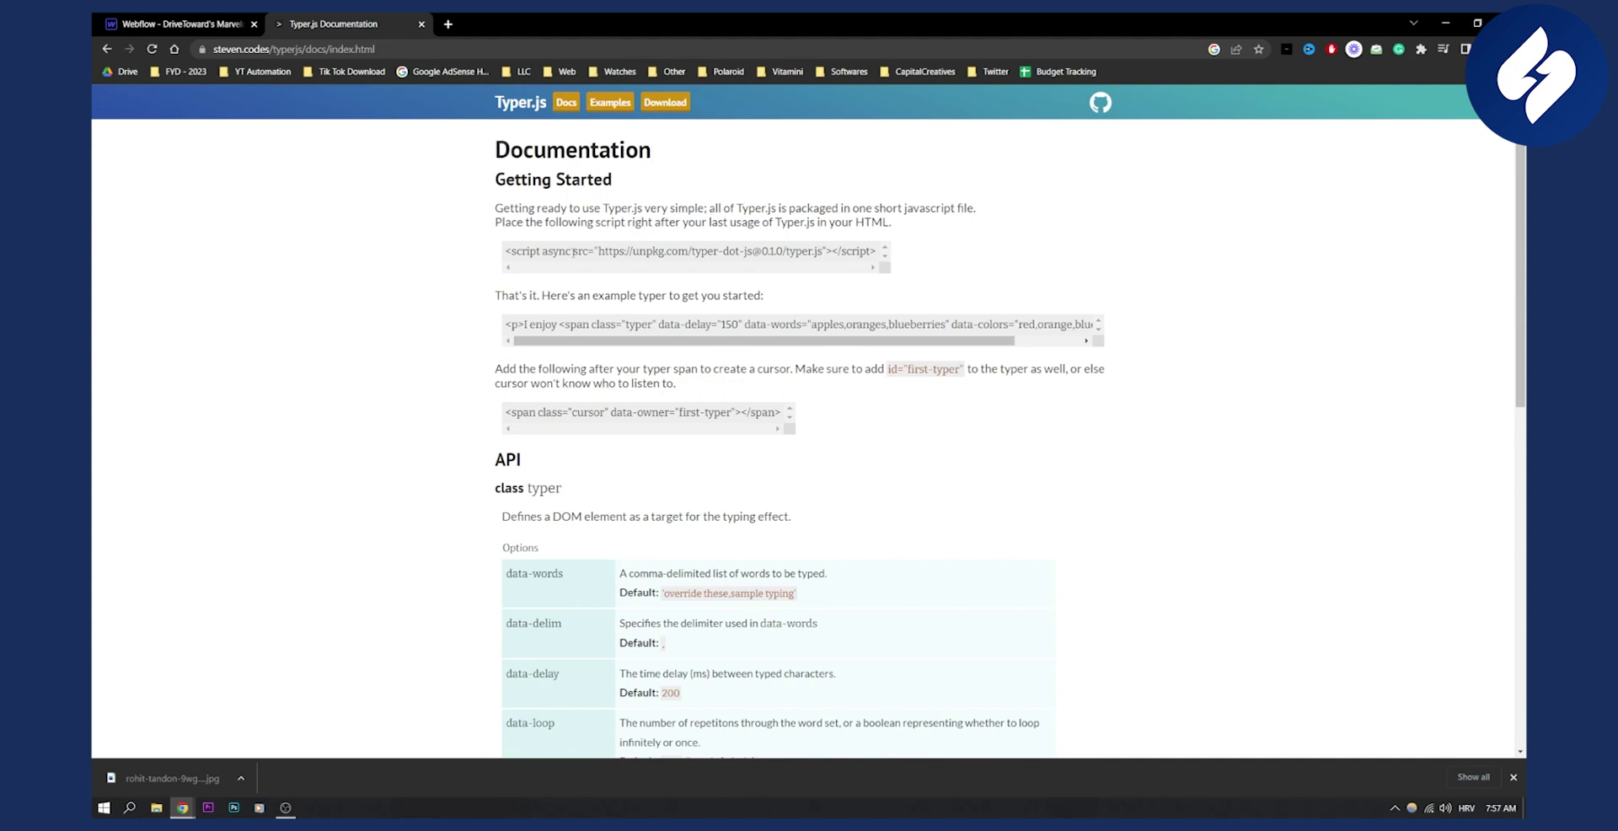
Step: Copy the Typer.js script tag line from Getting Started and go back to Webflow
triple_click(573, 251)
right_click(546, 251)
left_click(573, 262)
left_click(177, 24)
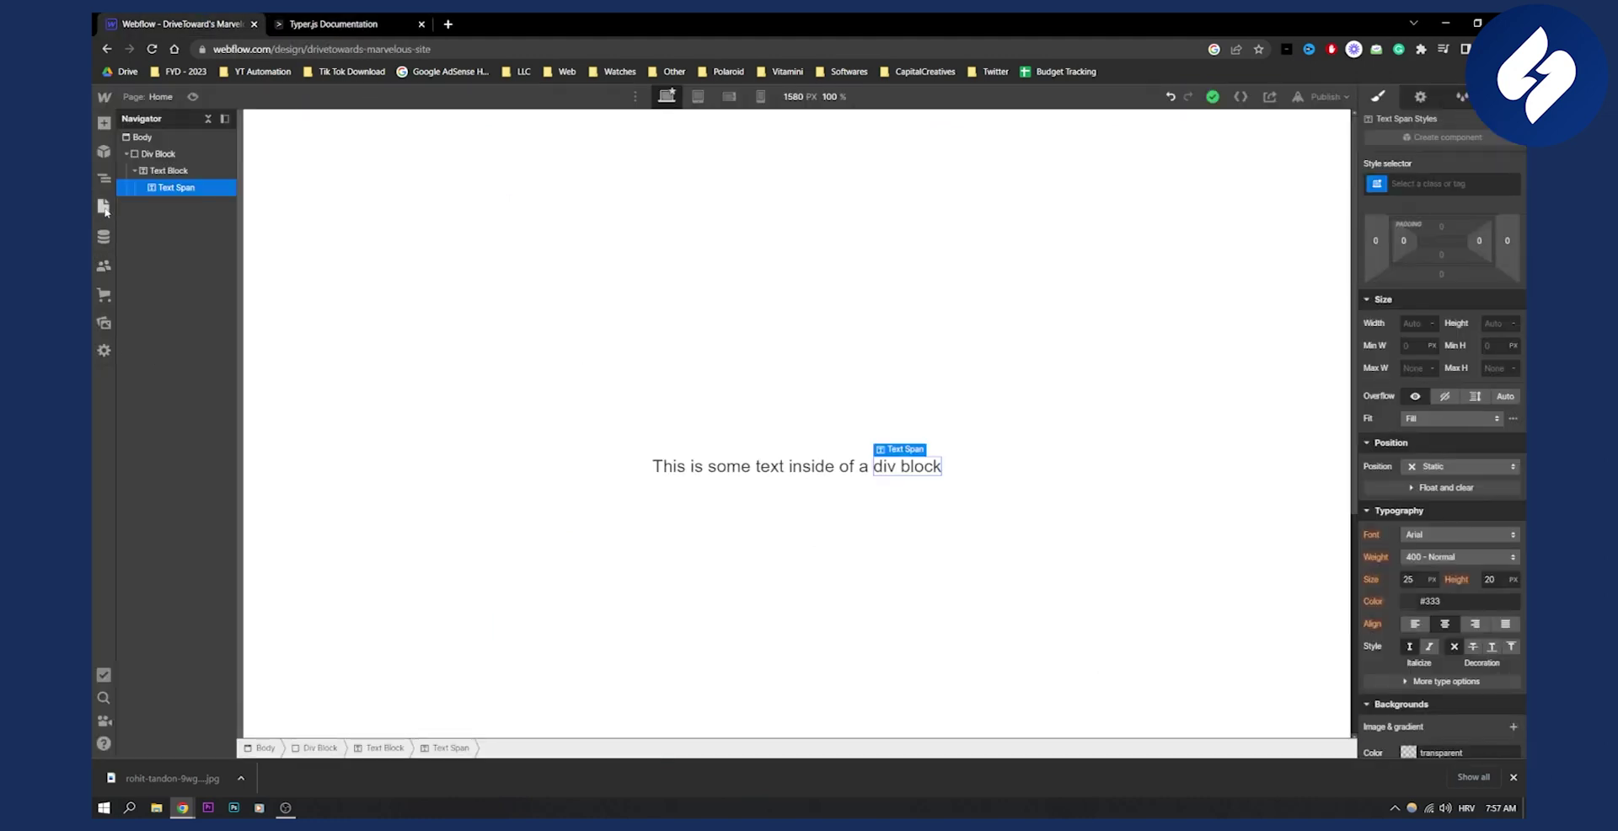
Step: Check the Home page's Custom Code settings, then close them and return to the Typer.js docs
left_click(101, 207)
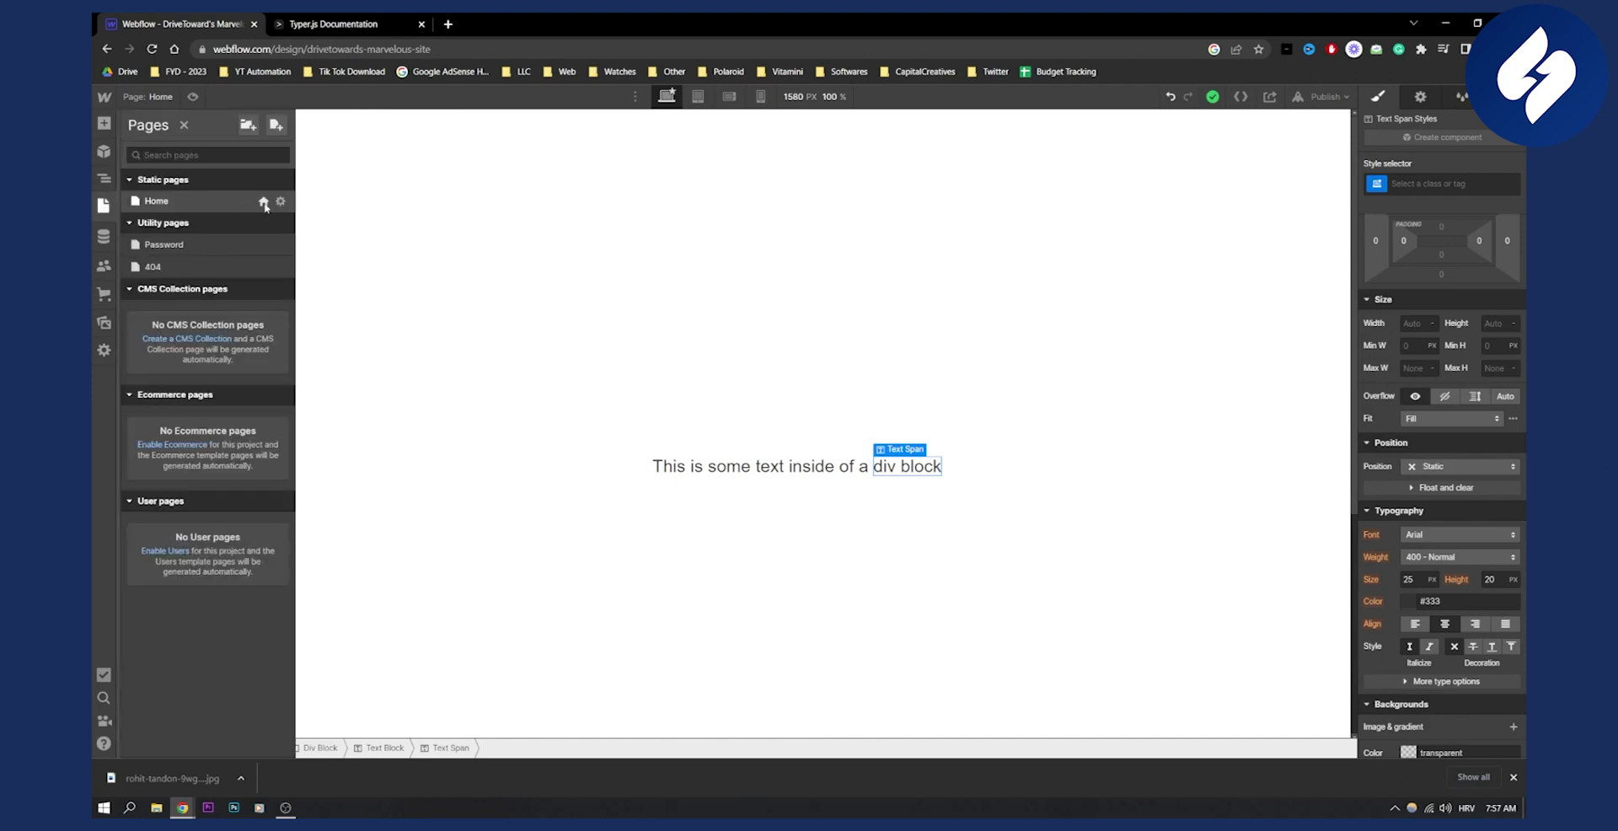
left_click(279, 203)
scroll(344, 670, "down", 10)
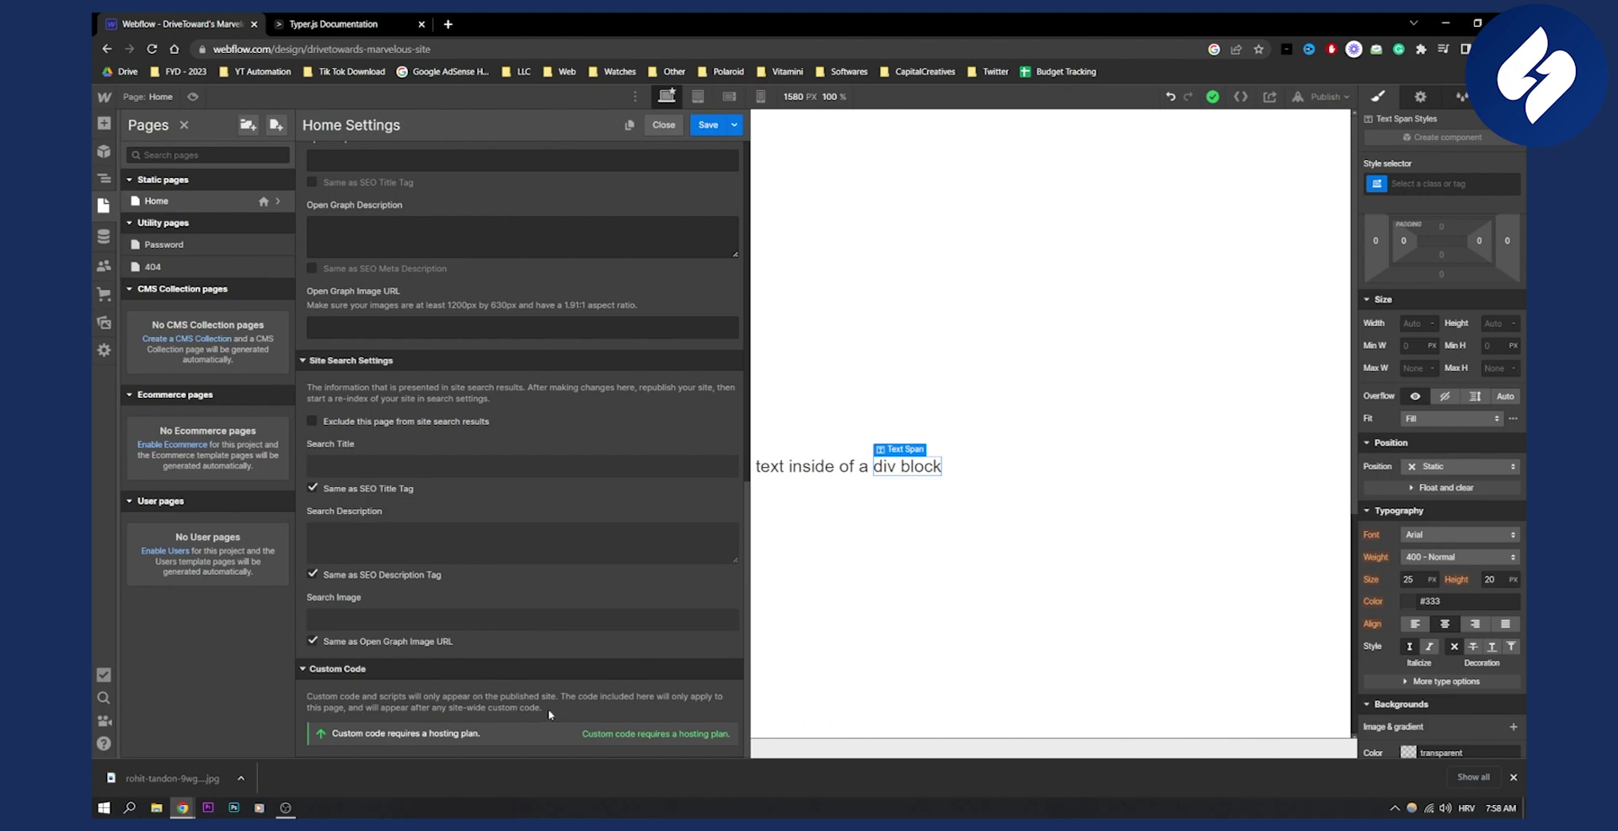
left_click(1513, 776)
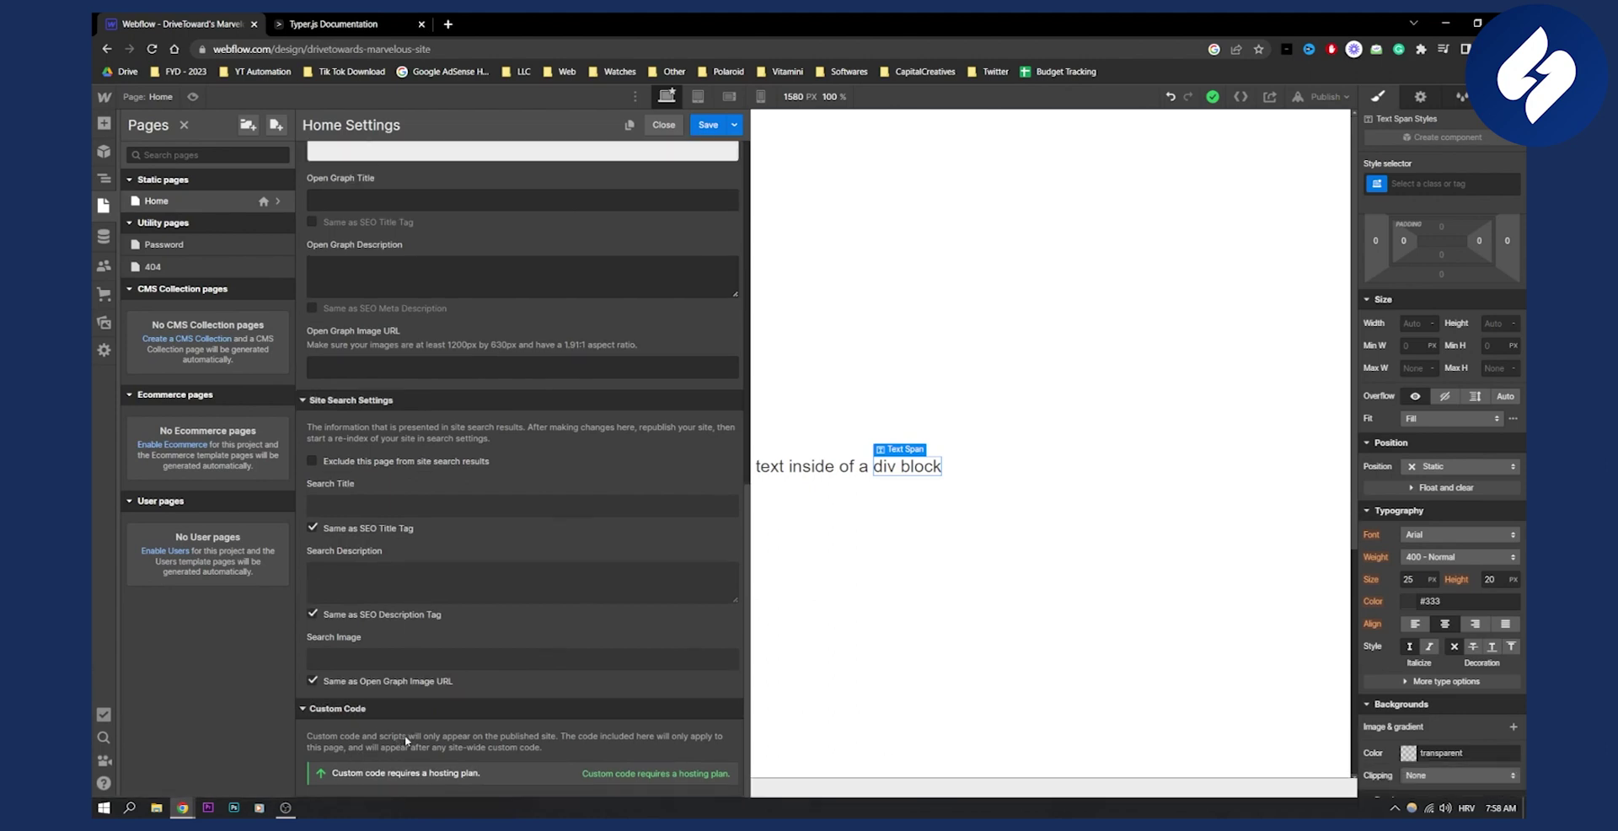
left_click(659, 126)
left_click(337, 24)
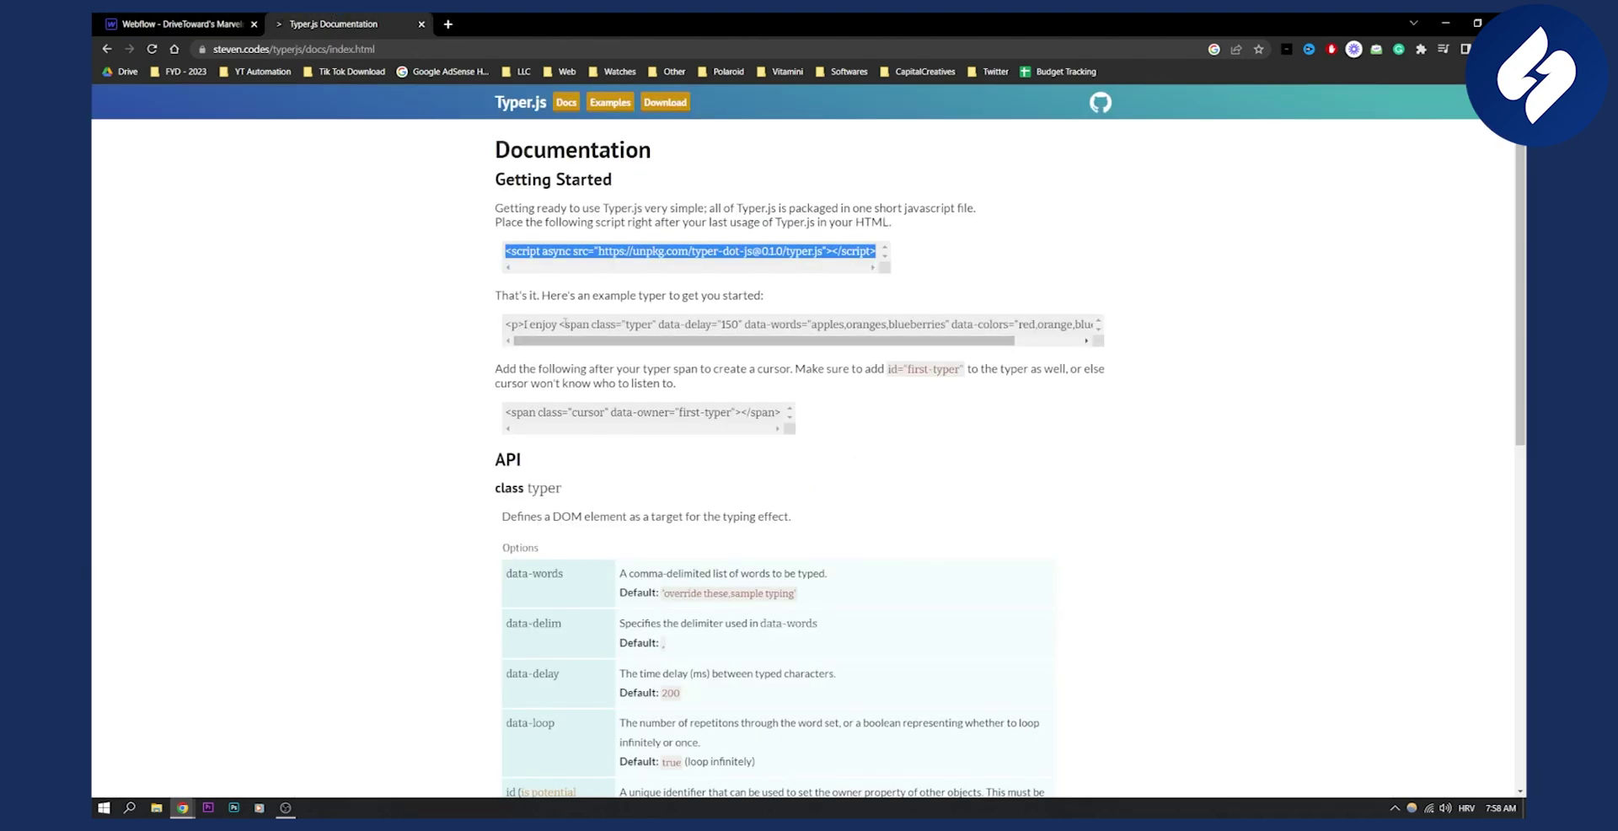
Step: Copy 'typer' from the example code and create the class typer on the div block span
left_click_drag(564, 323, 653, 325)
right_click(645, 324)
left_click(666, 332)
left_click(209, 17)
left_click(914, 470)
left_click(1445, 184)
key("ctrl+v")
key("Return")
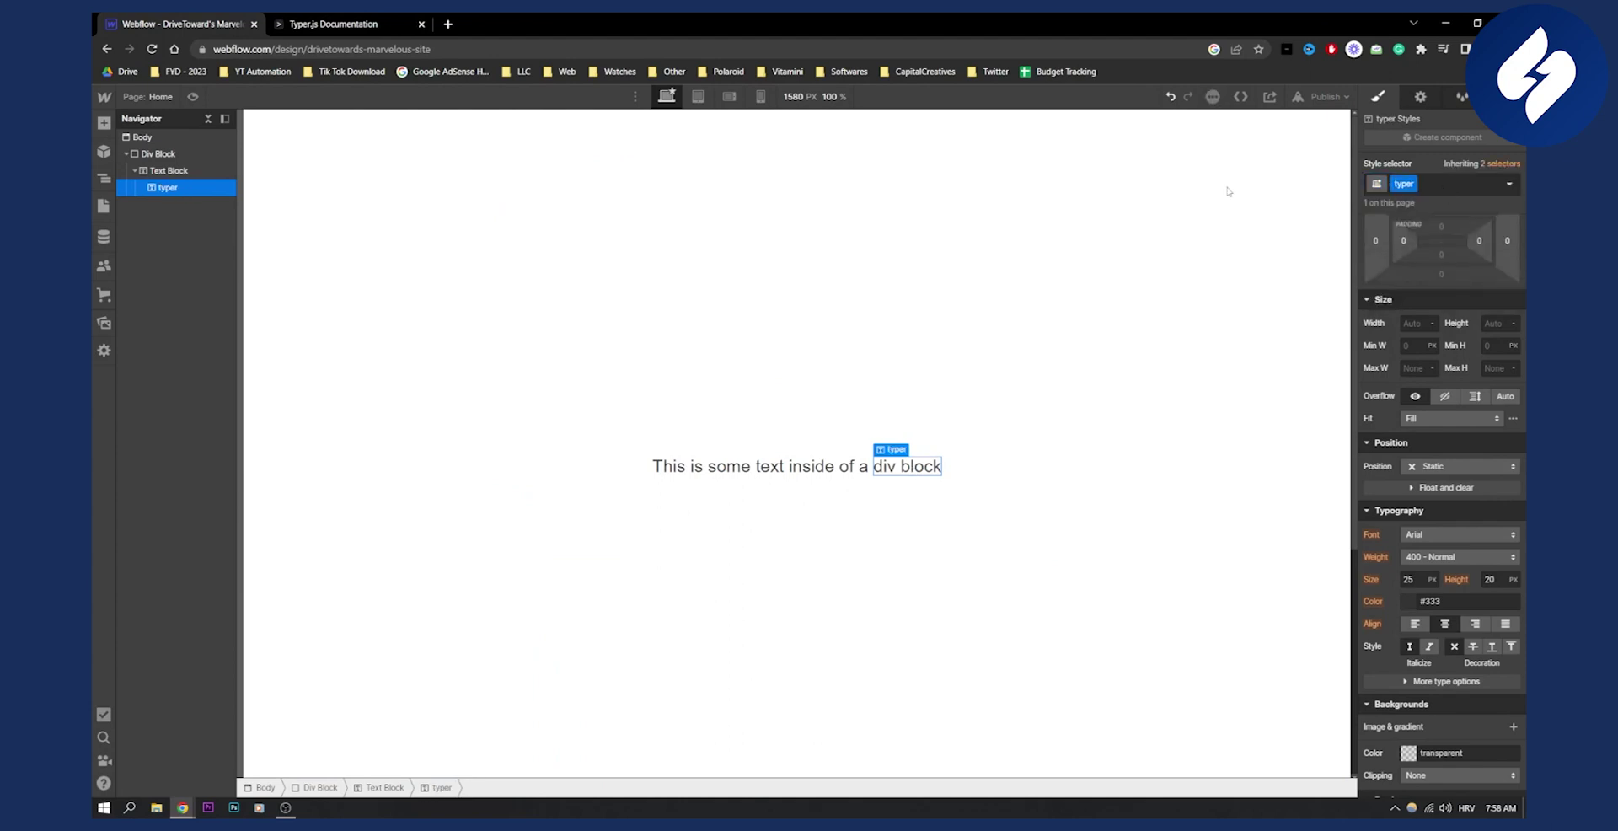
left_click(345, 24)
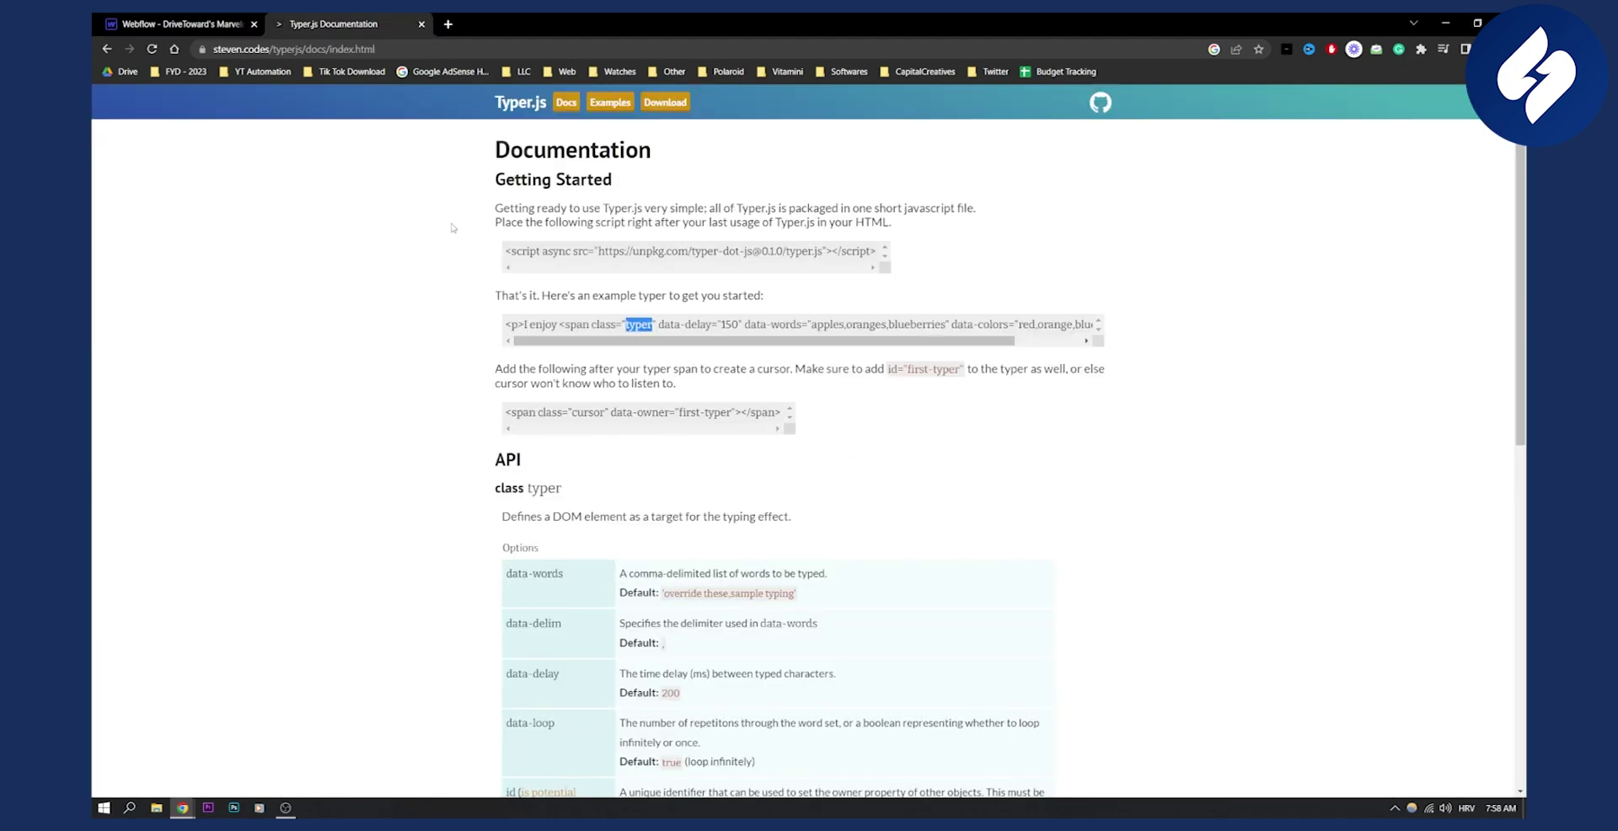
left_click(688, 326)
left_click(202, 17)
Step: Add a custom attribute data-delay with value 150 to the typer span
left_click(1420, 96)
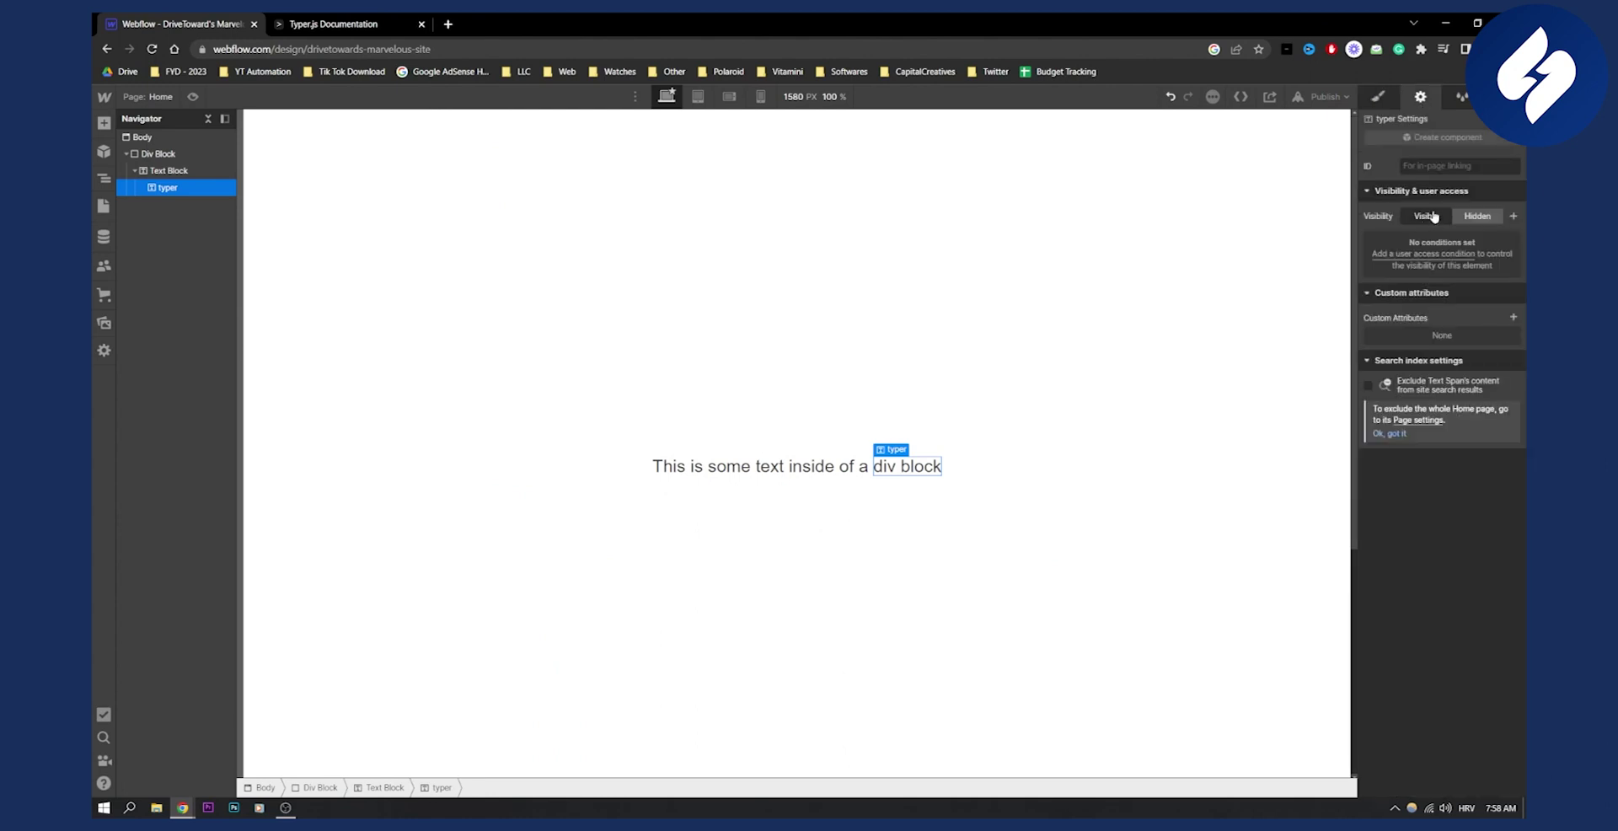
left_click(1514, 316)
left_click(322, 19)
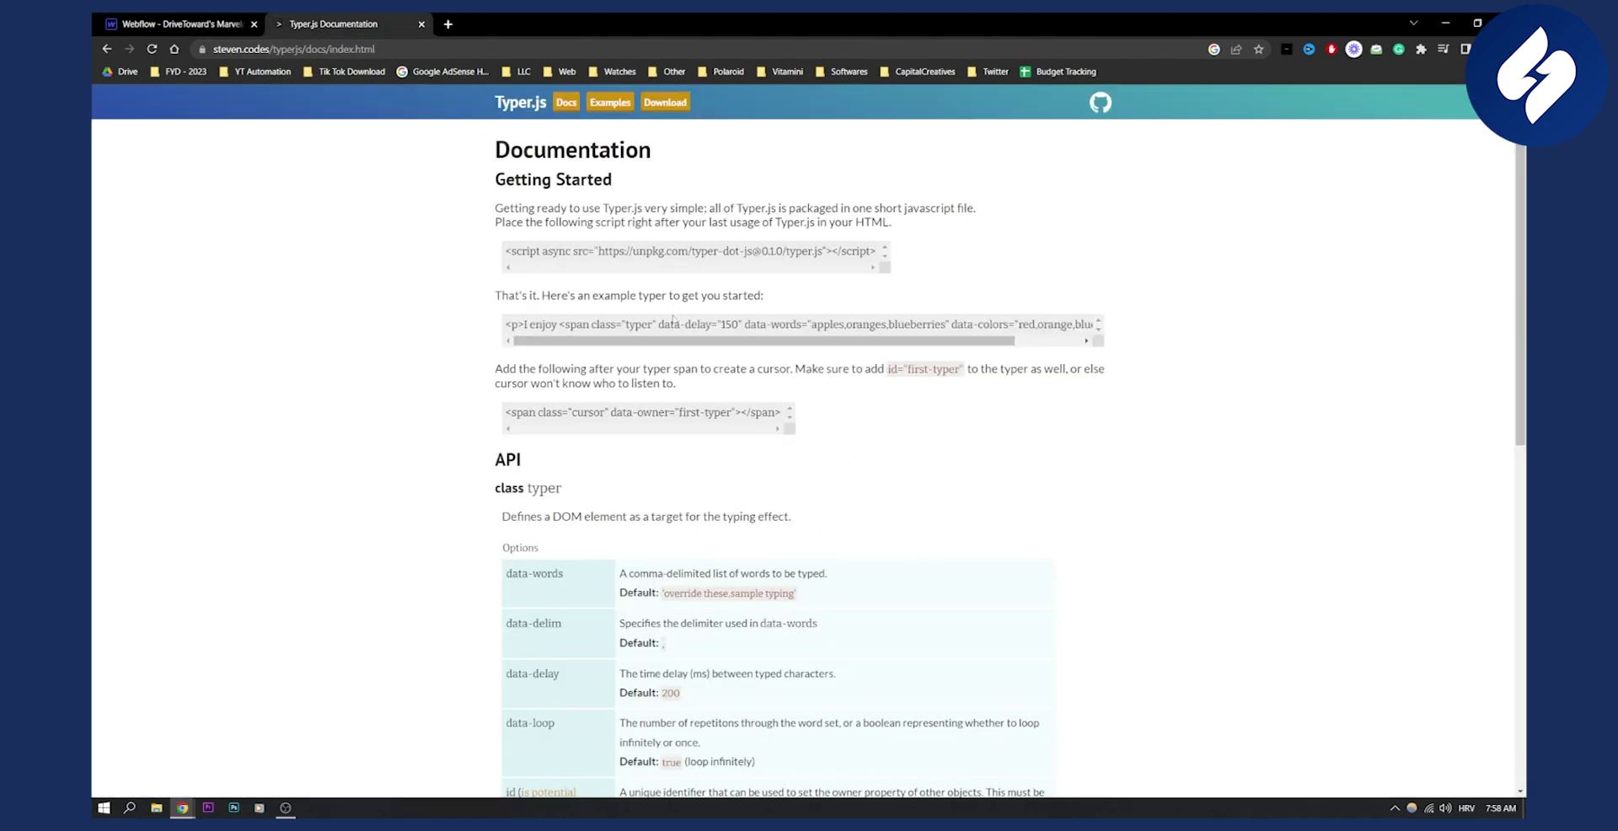
left_click_drag(659, 324, 713, 323)
right_click(706, 324)
left_click(738, 334)
left_click(178, 24)
key("ctrl+v")
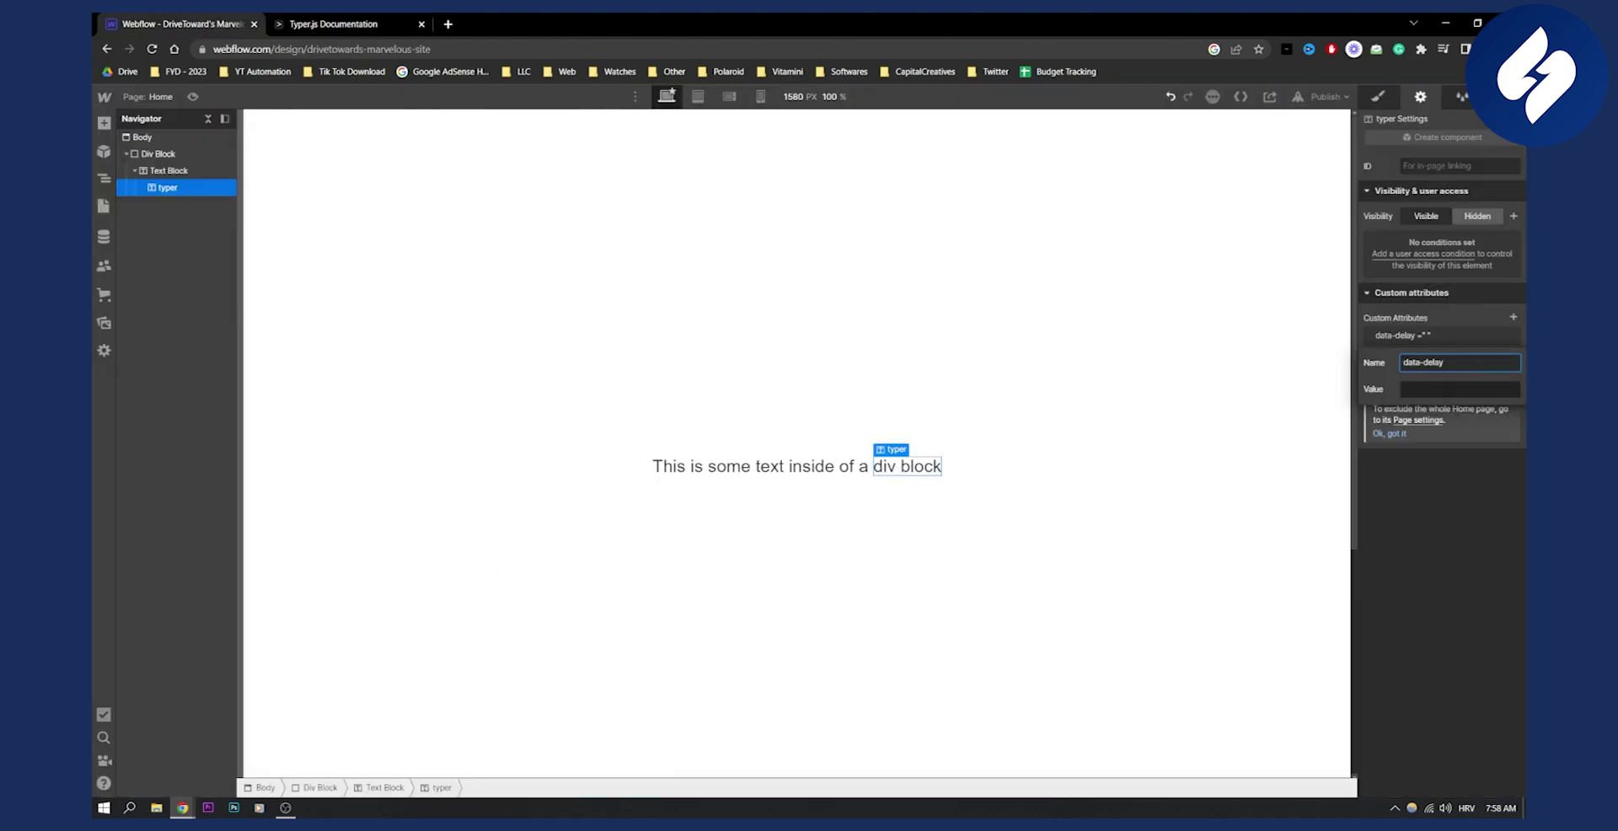
key("Tab")
type("150")
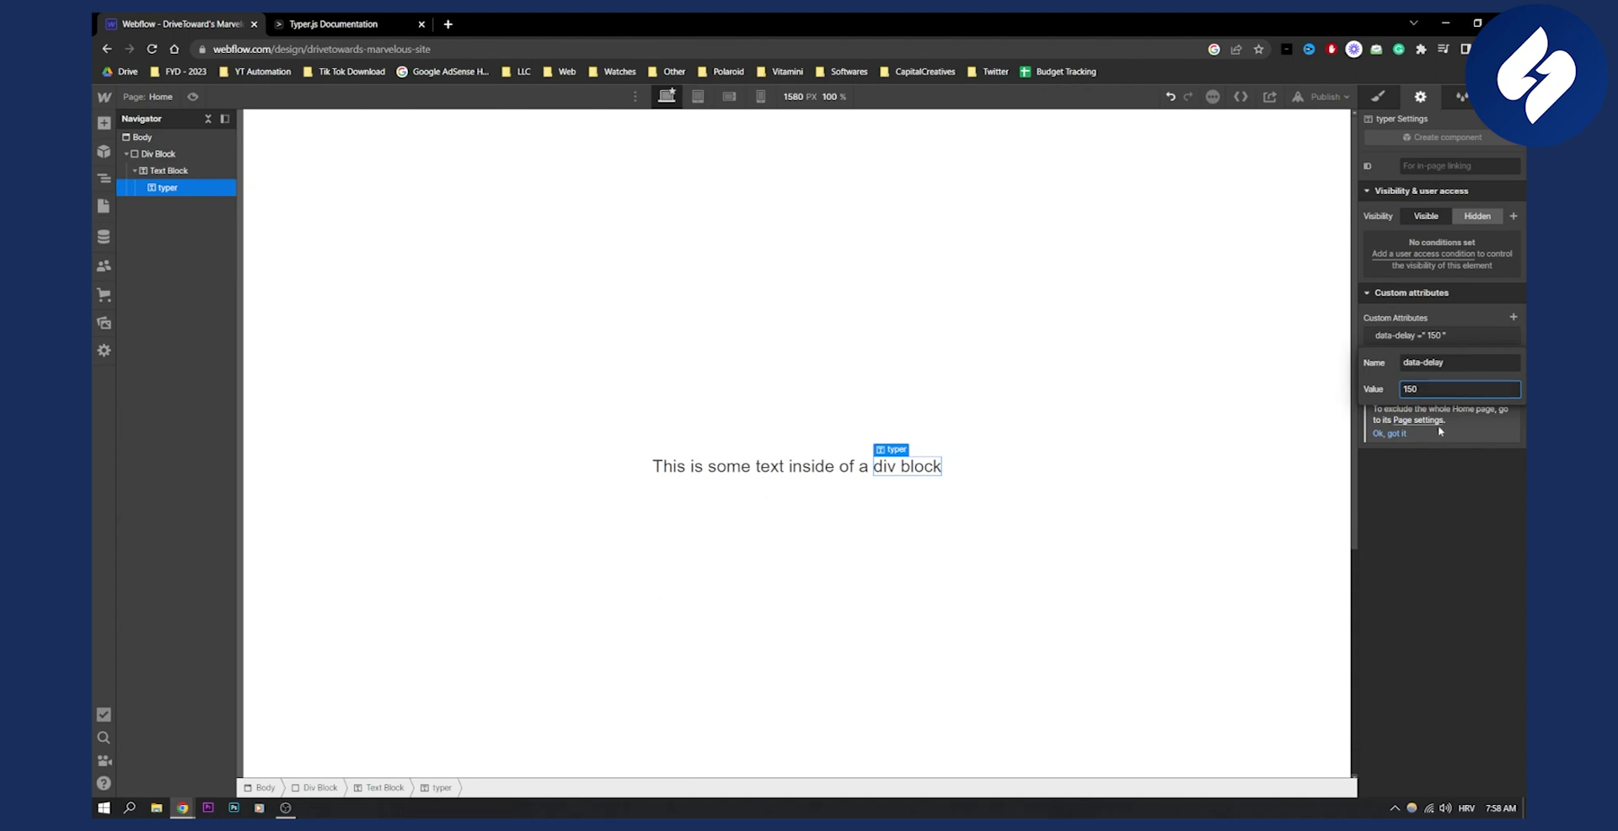
left_click(1438, 425)
Step: Add a custom attribute data-words with value 'div block, website, flex box'
left_click(371, 26)
left_click_drag(745, 325, 802, 326)
right_click(777, 324)
left_click(809, 330)
left_click(177, 23)
left_click(1514, 317)
key("ctrl+v")
key("Tab")
type("div block, w")
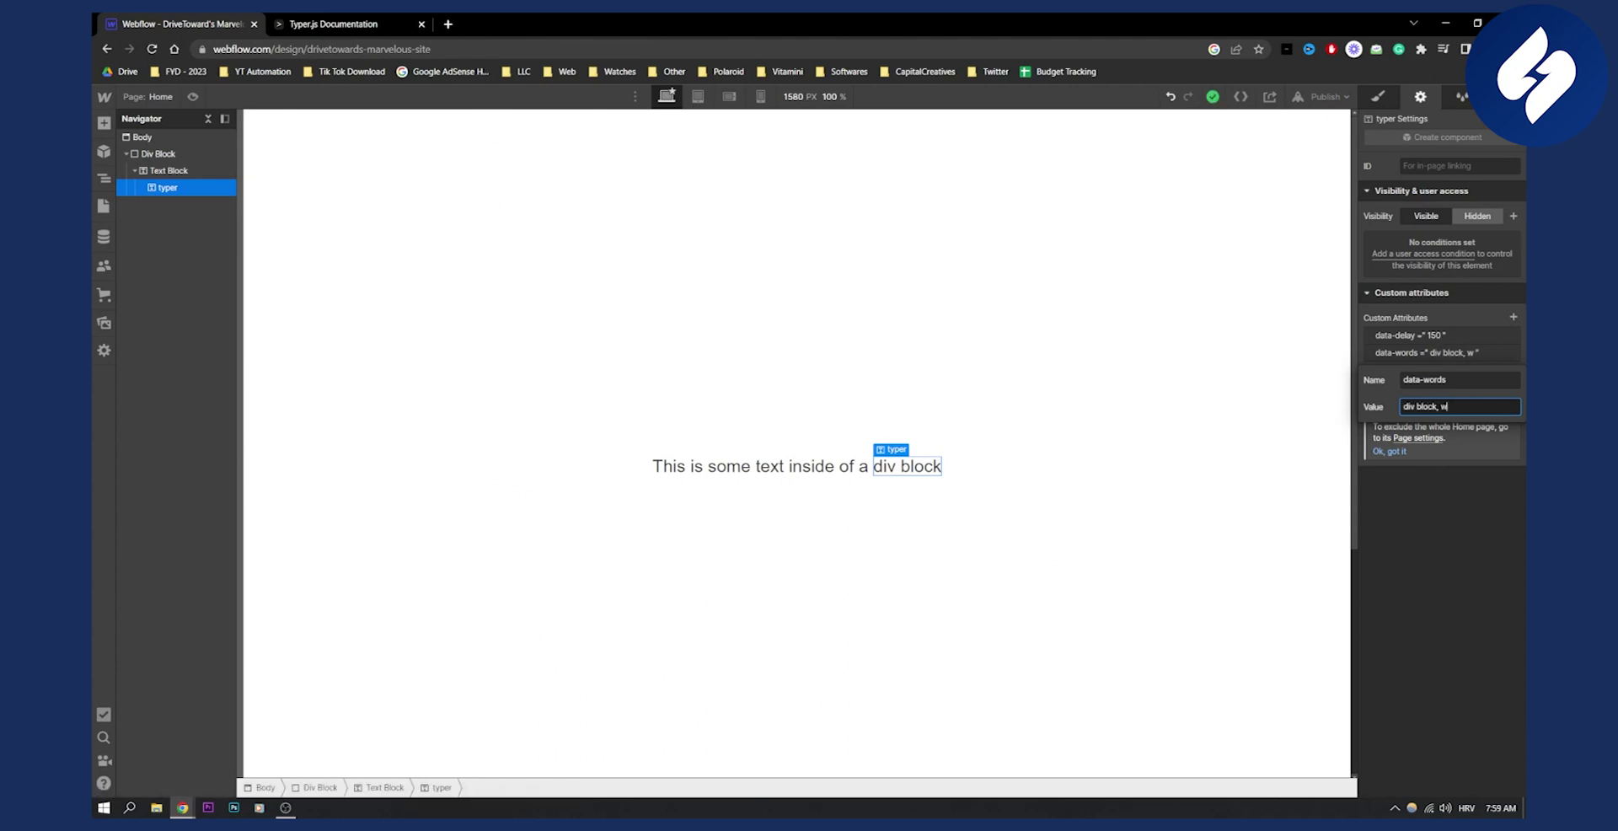
type("ebsite, flex box")
key("Return")
left_click(388, 24)
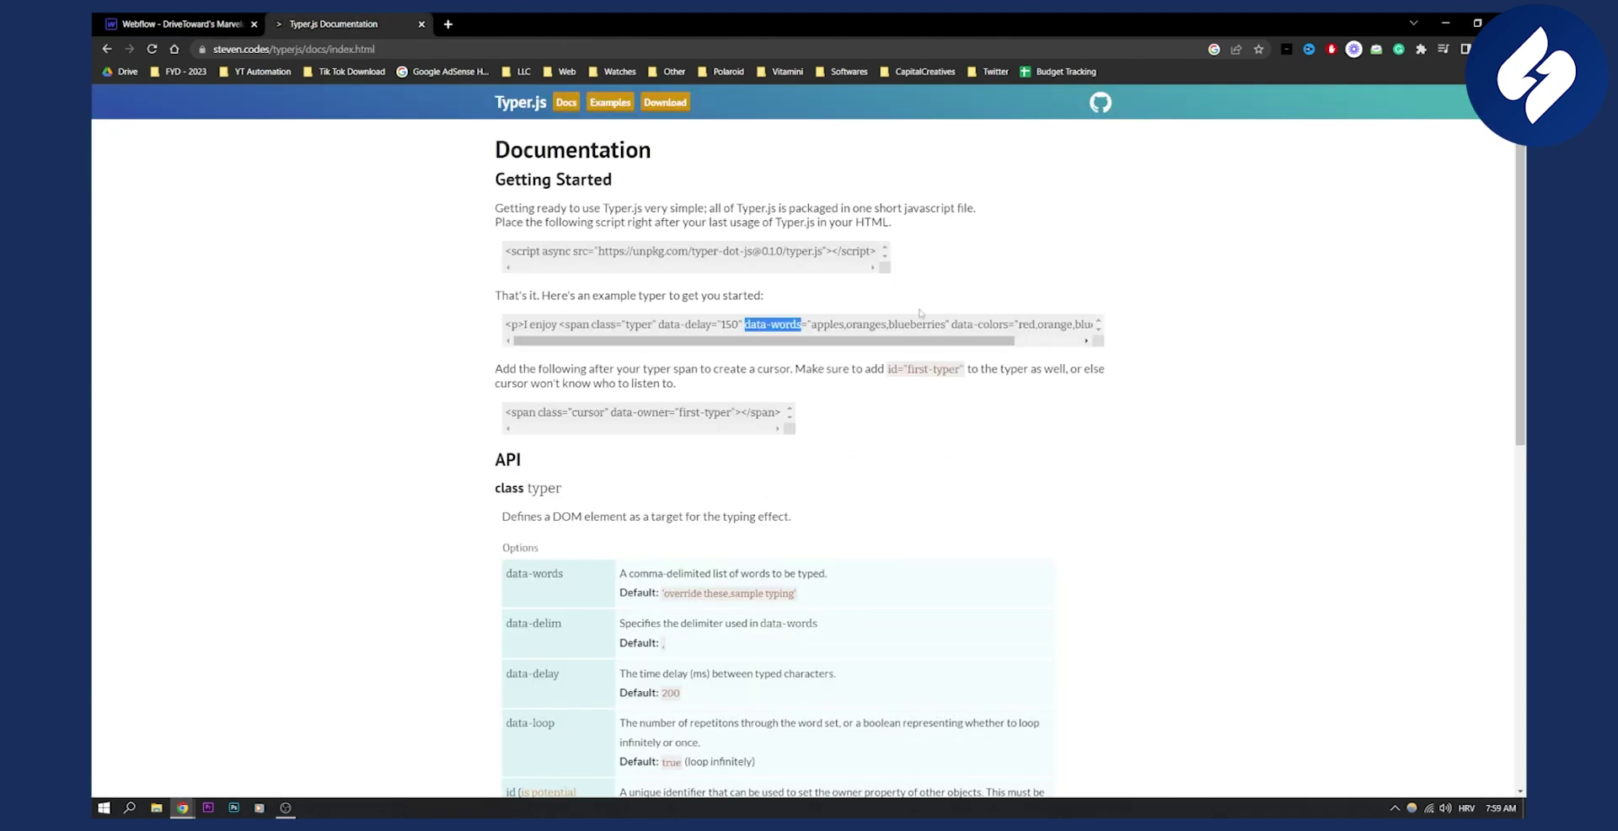
scroll(969, 324, "right", 2)
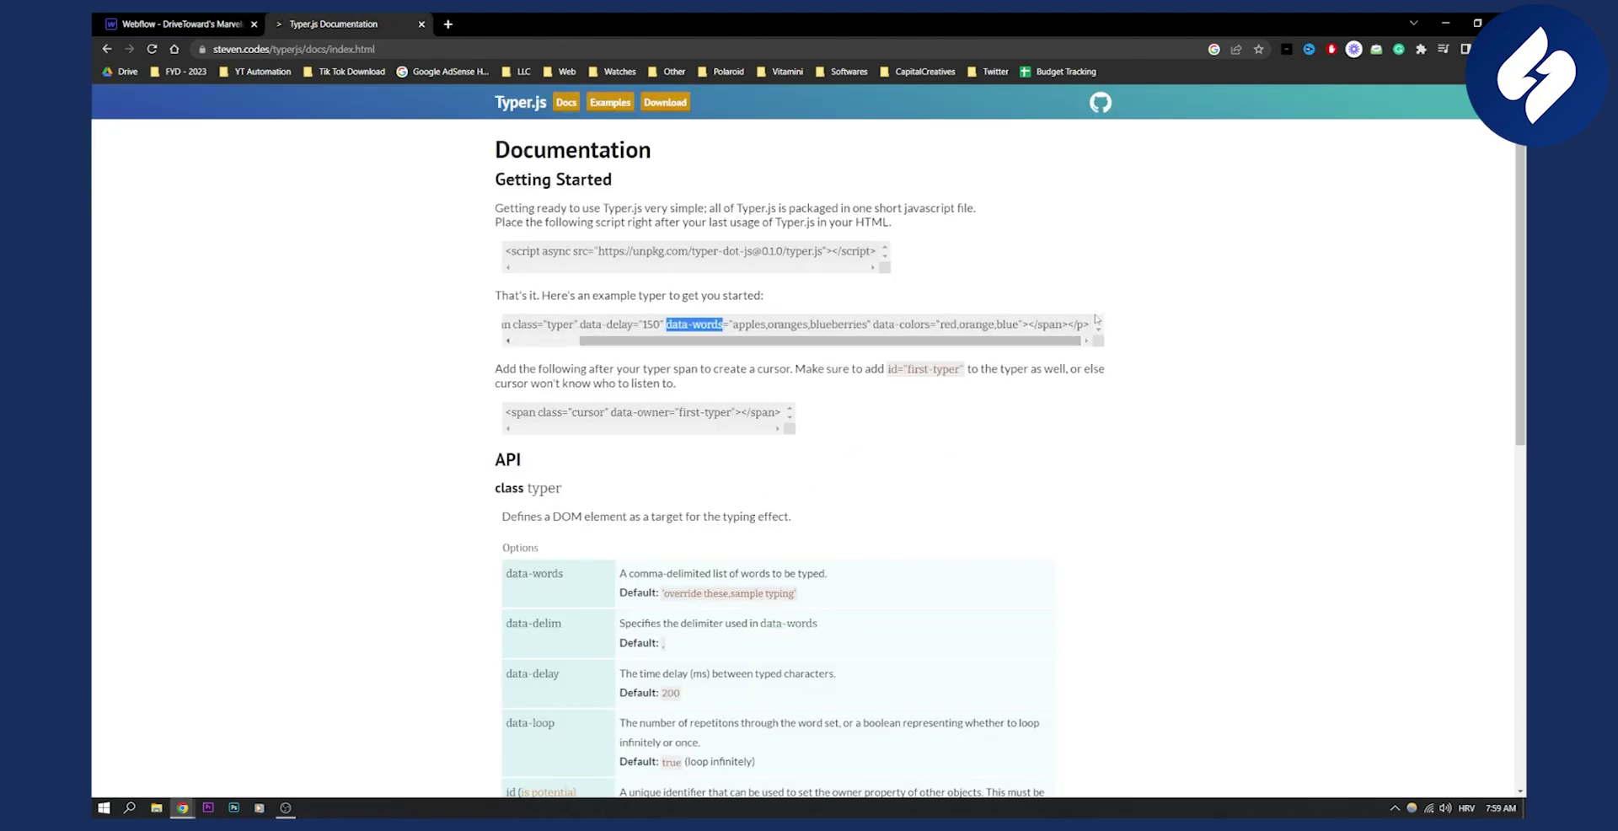
scroll(842, 324, "left", 2)
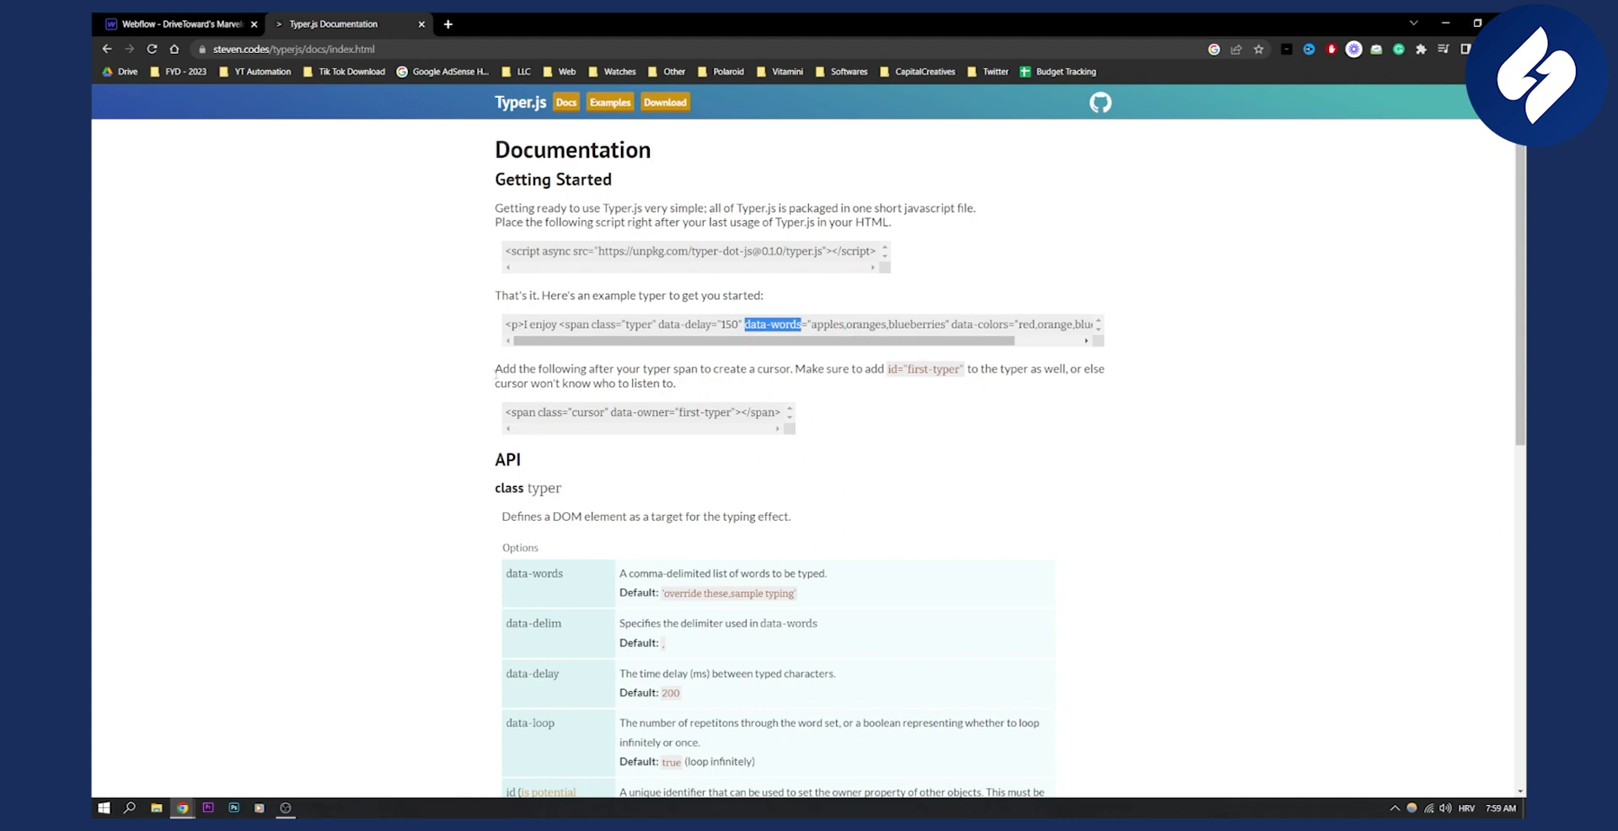
key("ctrl+shift+Tab")
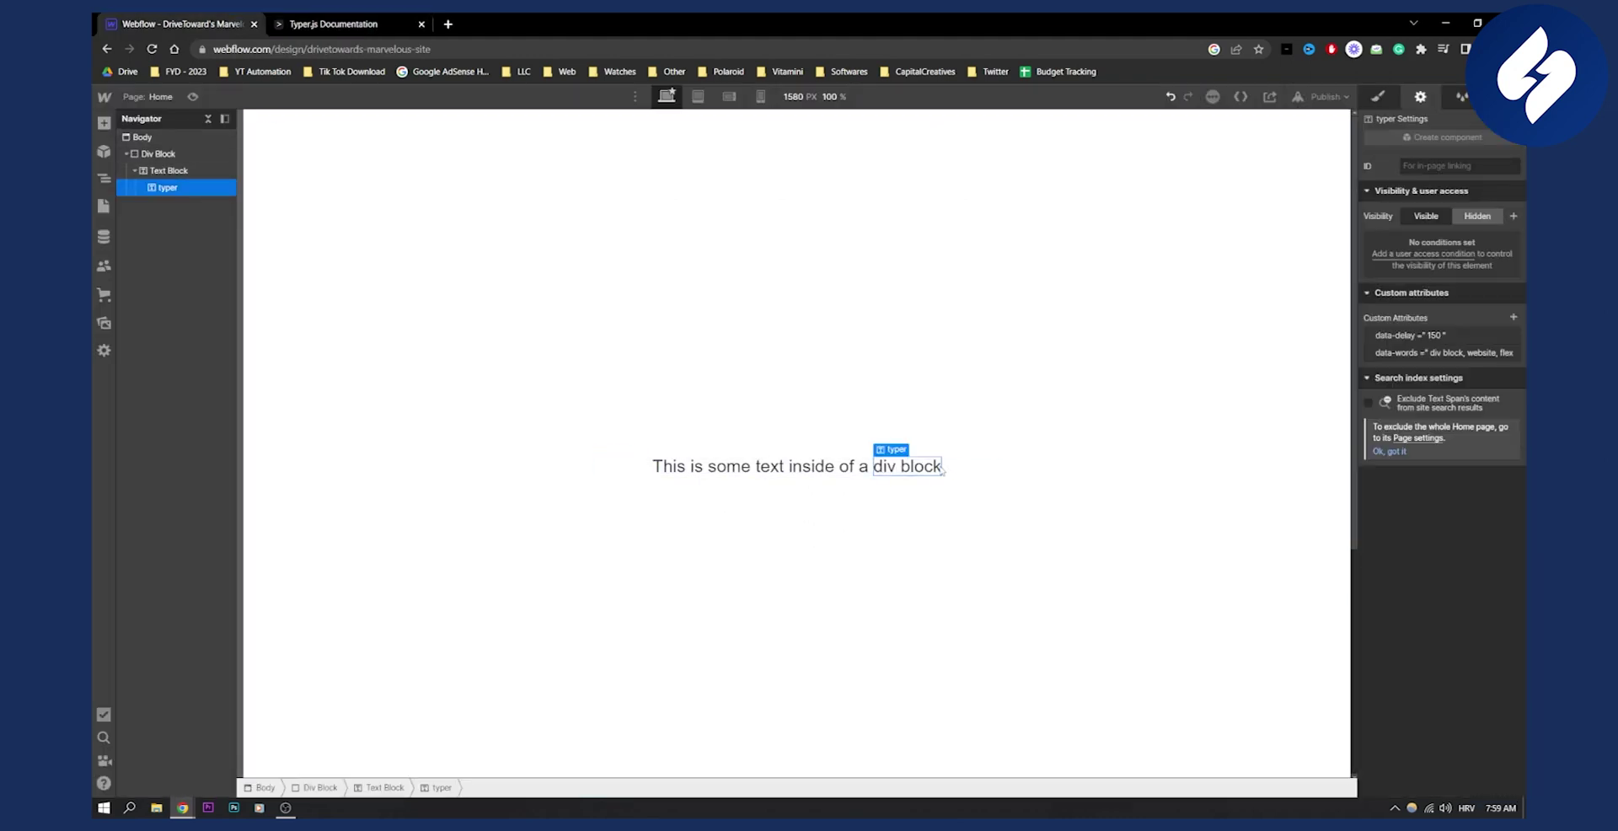
Step: Wrap a trailing space after 'block' in a new span, then select 'cursor' in the Typer.js docs
double_click(942, 468)
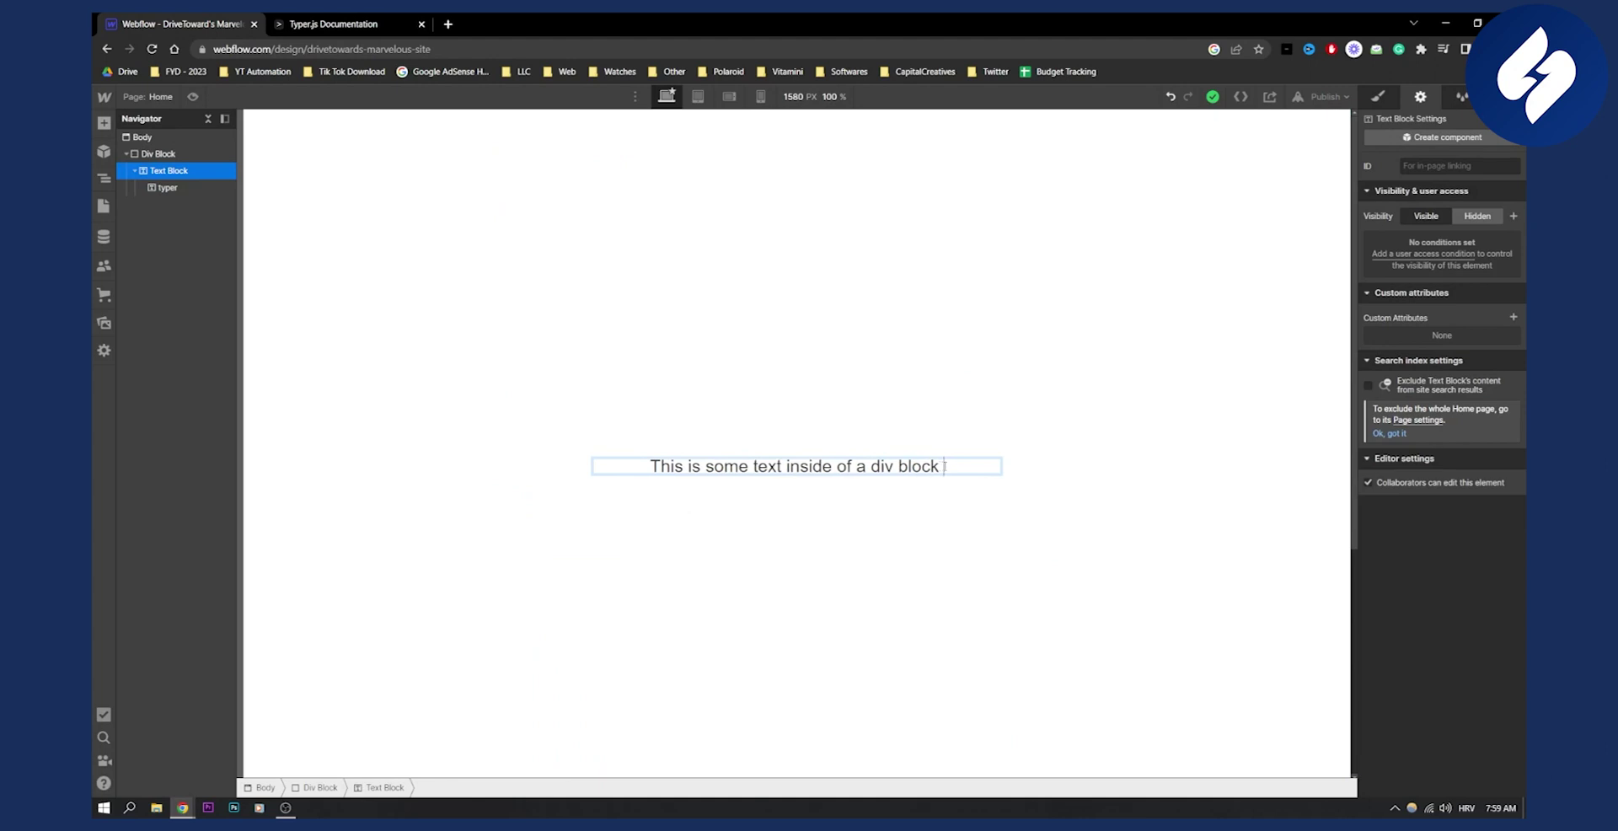
key("shift+Left")
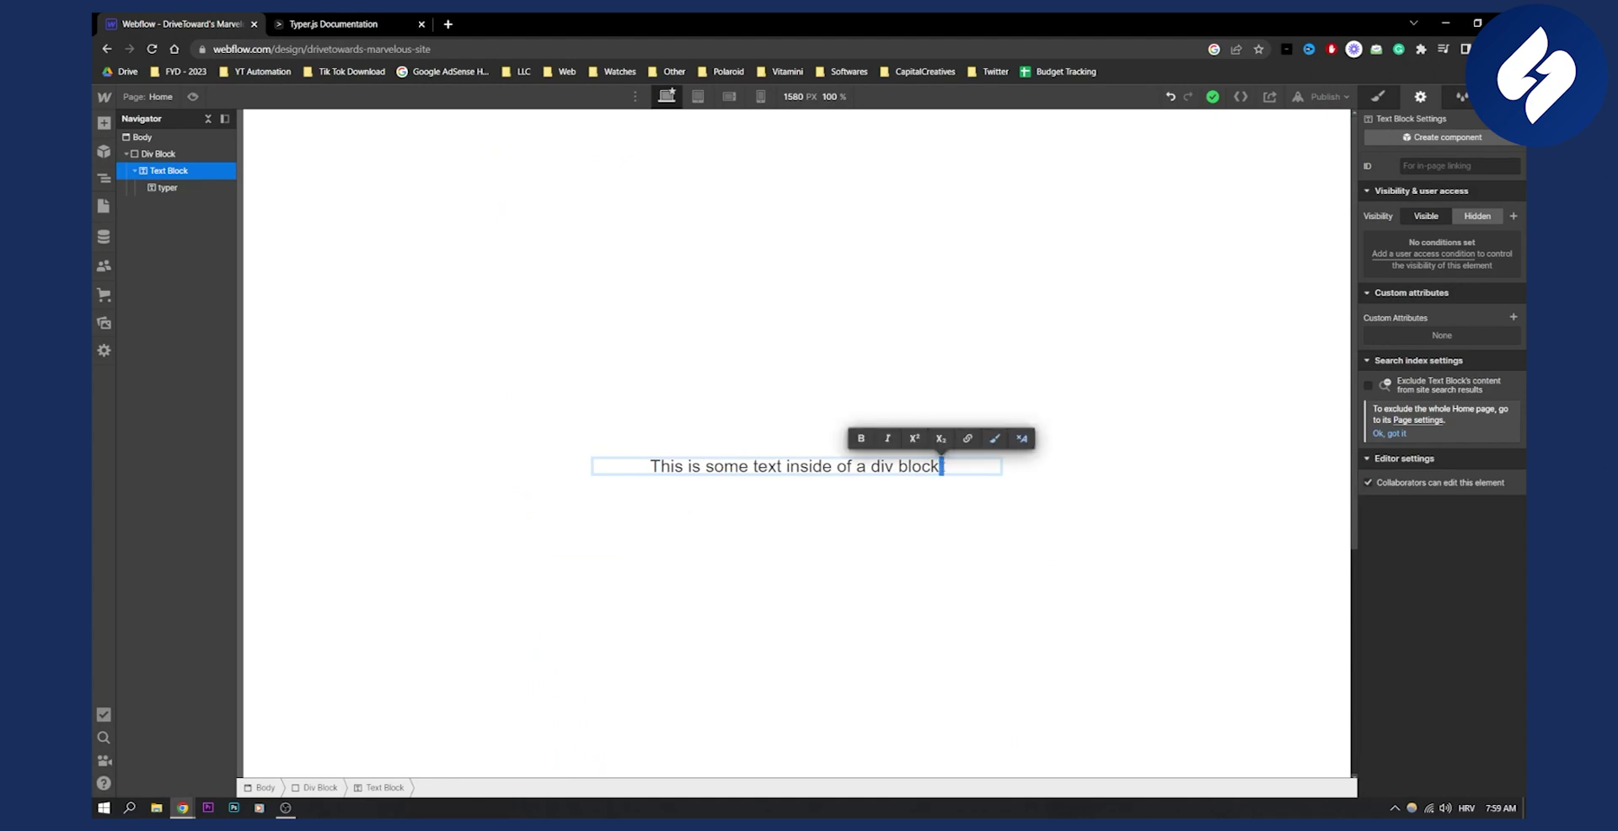
left_click(994, 439)
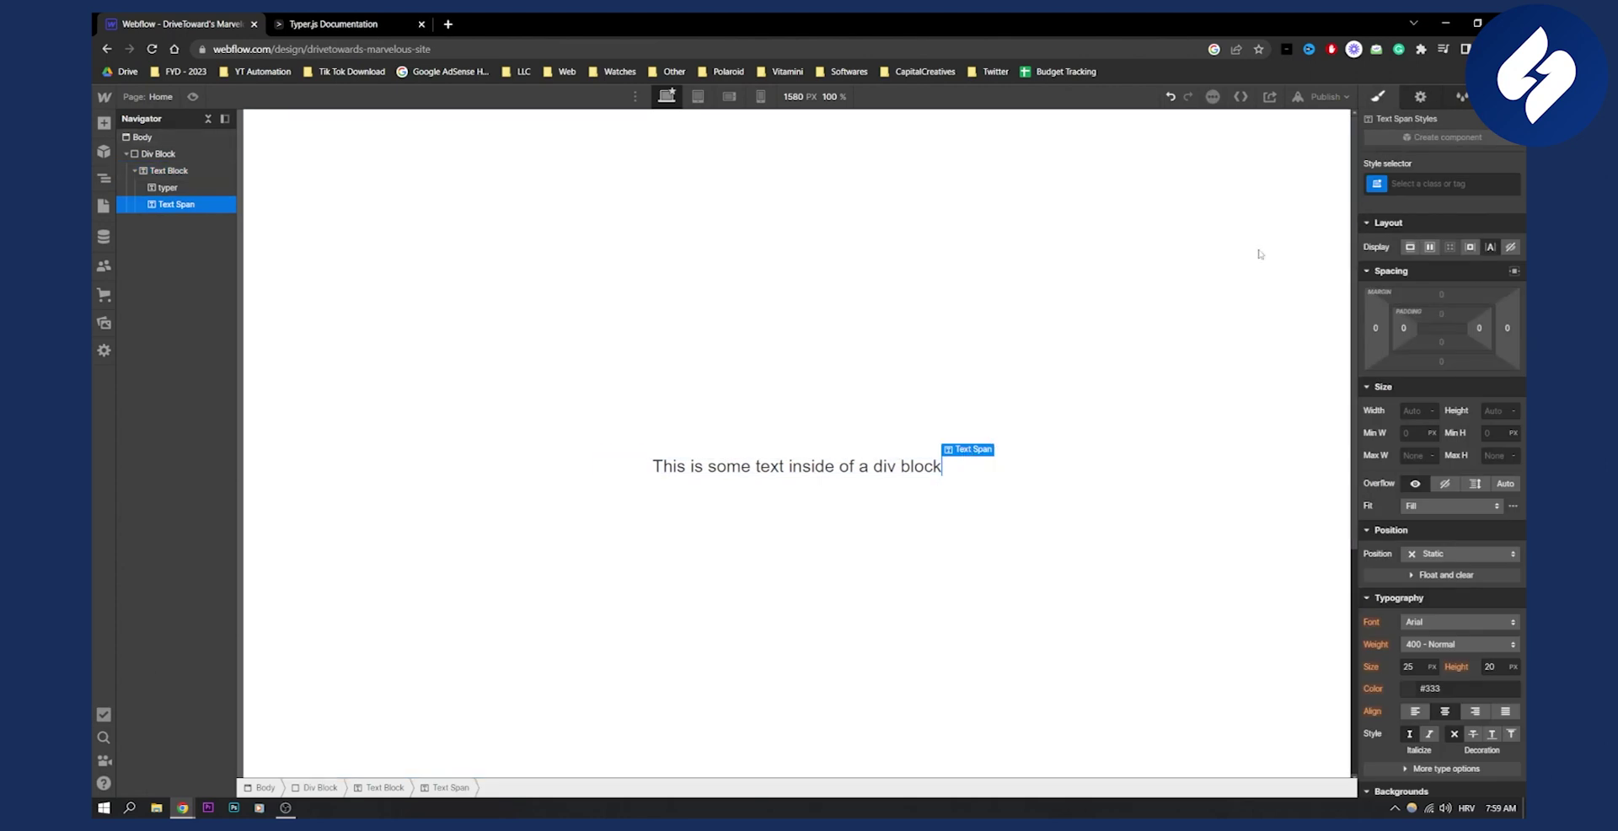
left_click(362, 24)
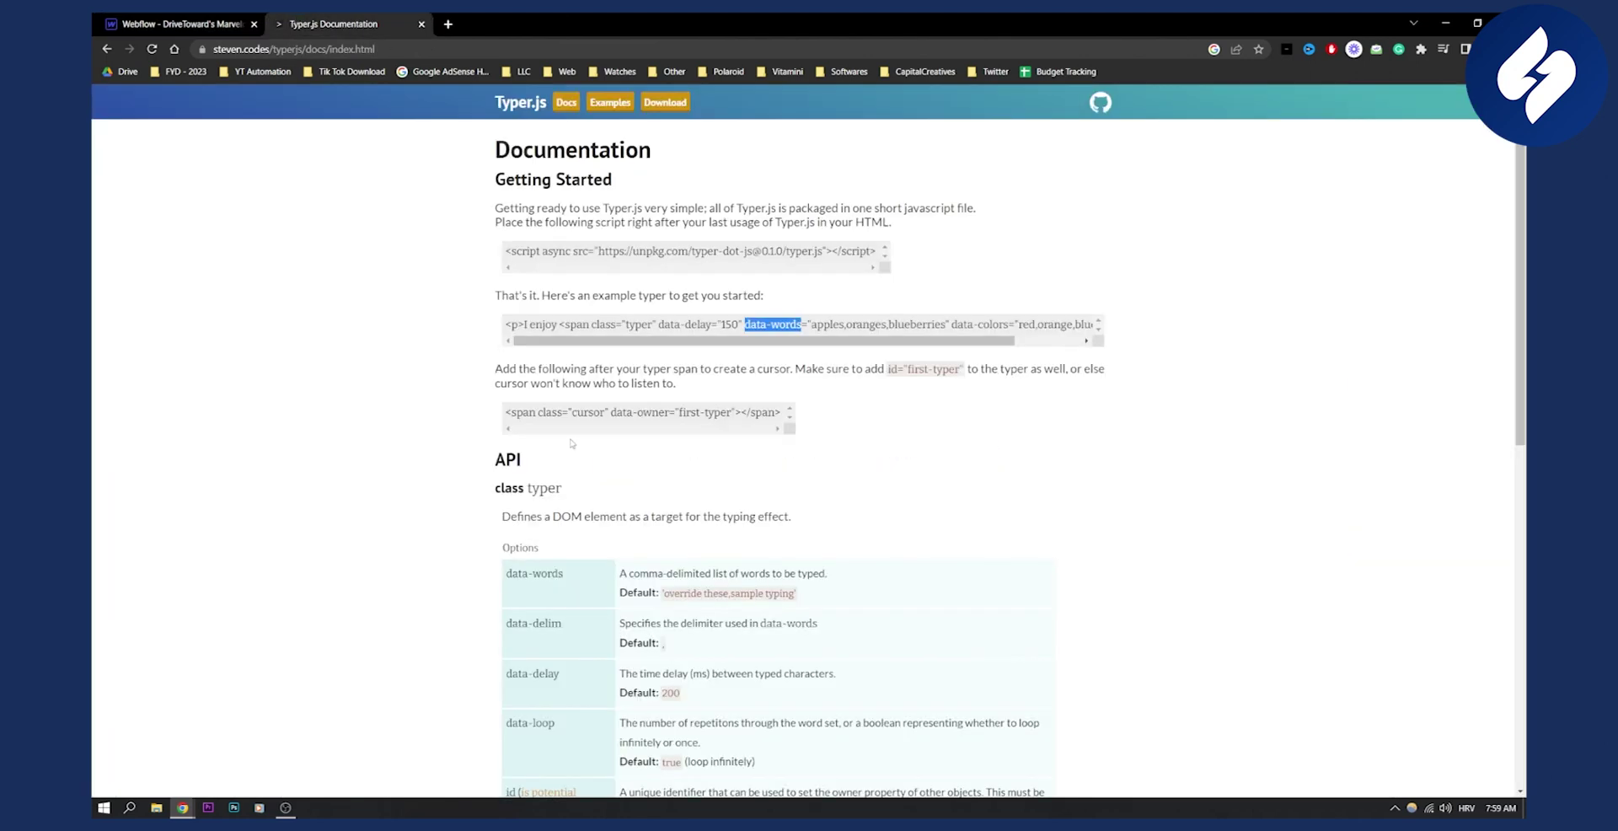
left_click_drag(573, 412, 605, 412)
key("ctrl+c")
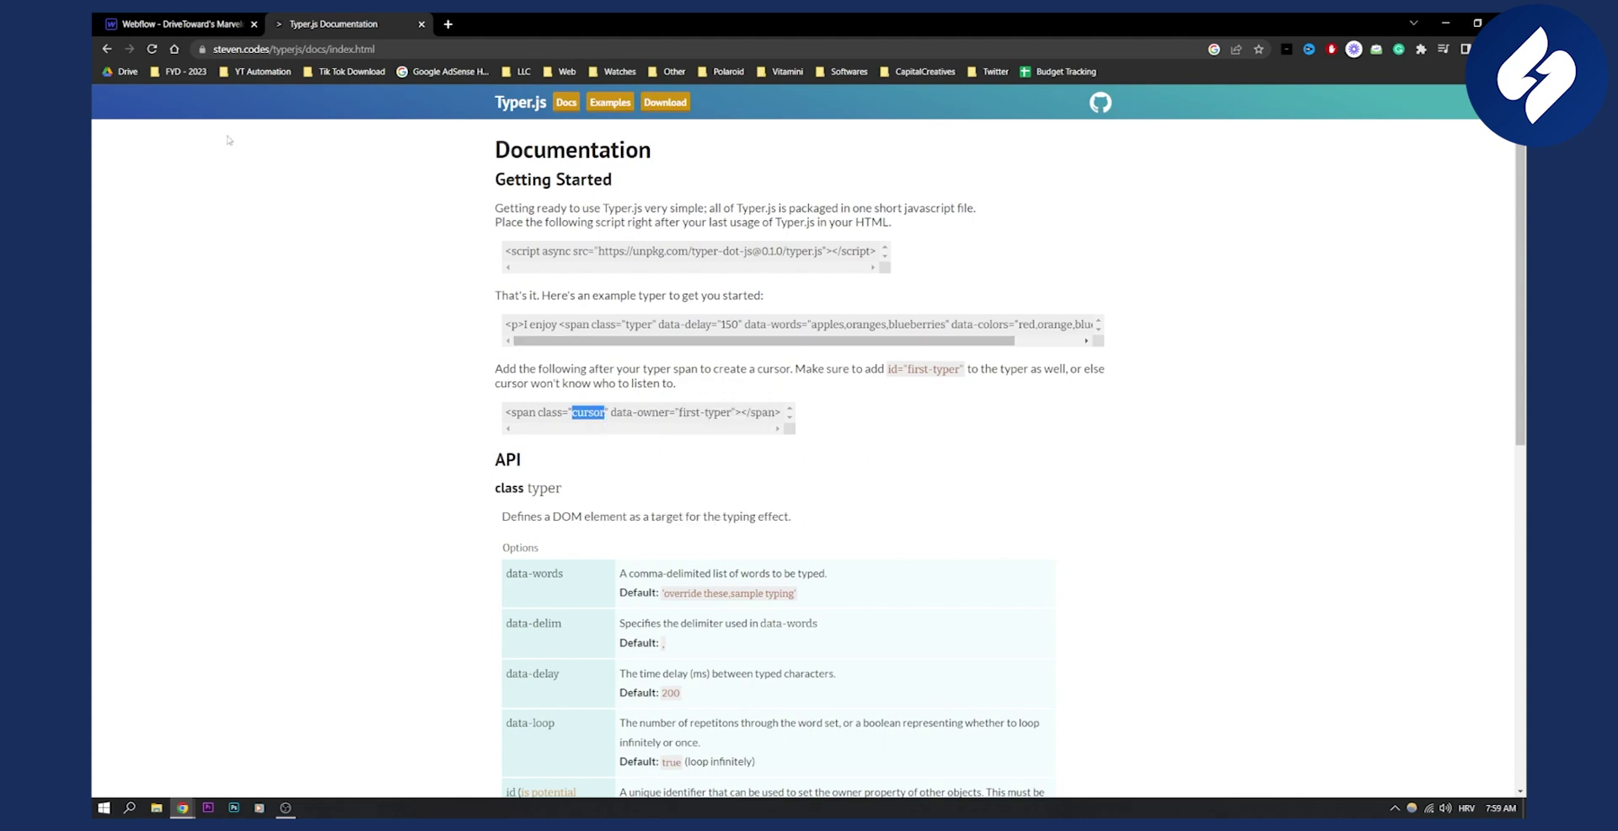
Step: Give the new span the class cursor
left_click(177, 23)
left_click(1439, 185)
key("ctrl+v")
left_click(337, 23)
left_click_drag(609, 412, 669, 412)
key("ctrl+c")
left_click(231, 20)
Step: Set the cursor span's element ID to first-typer
left_click(1419, 96)
left_click(1459, 166)
type("first-typer")
left_click(381, 20)
Step: Add a custom attribute data-owner with value first-typer to the cursor span
left_click(182, 24)
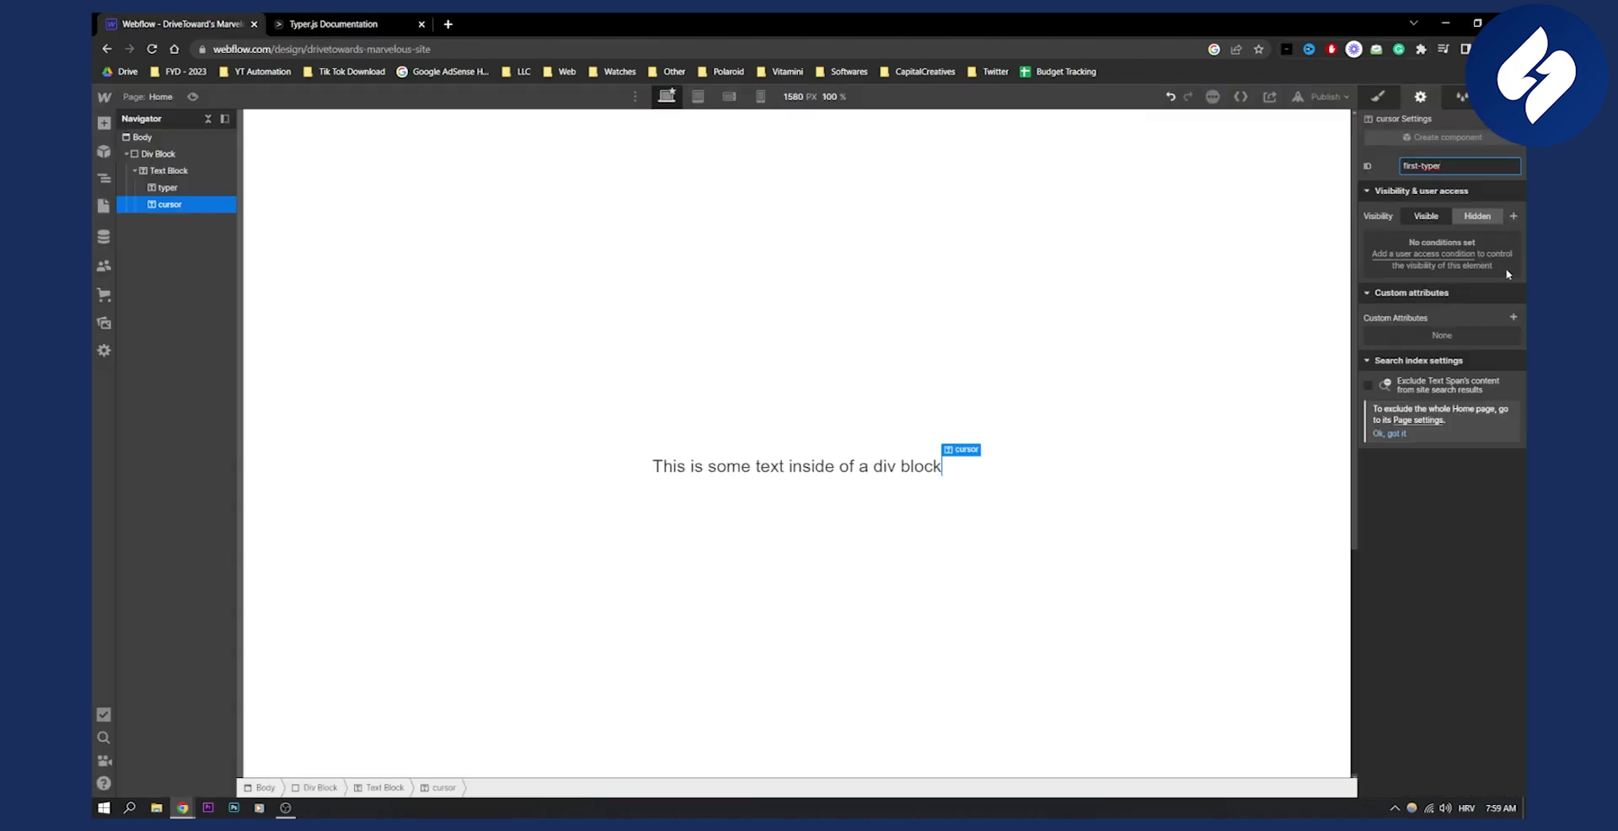
left_click(1513, 317)
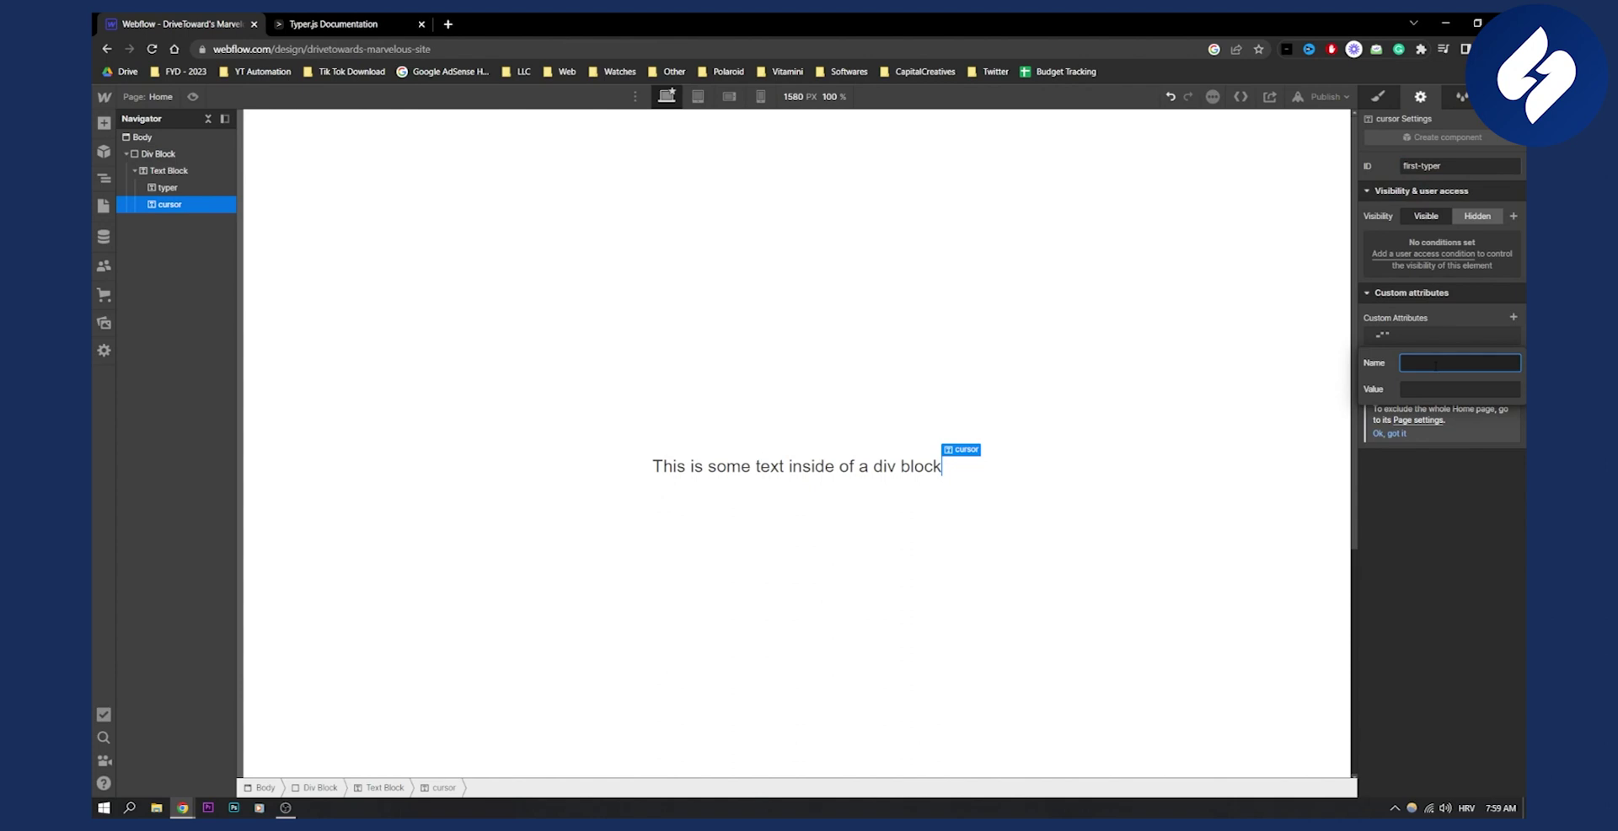
key("ctrl+v")
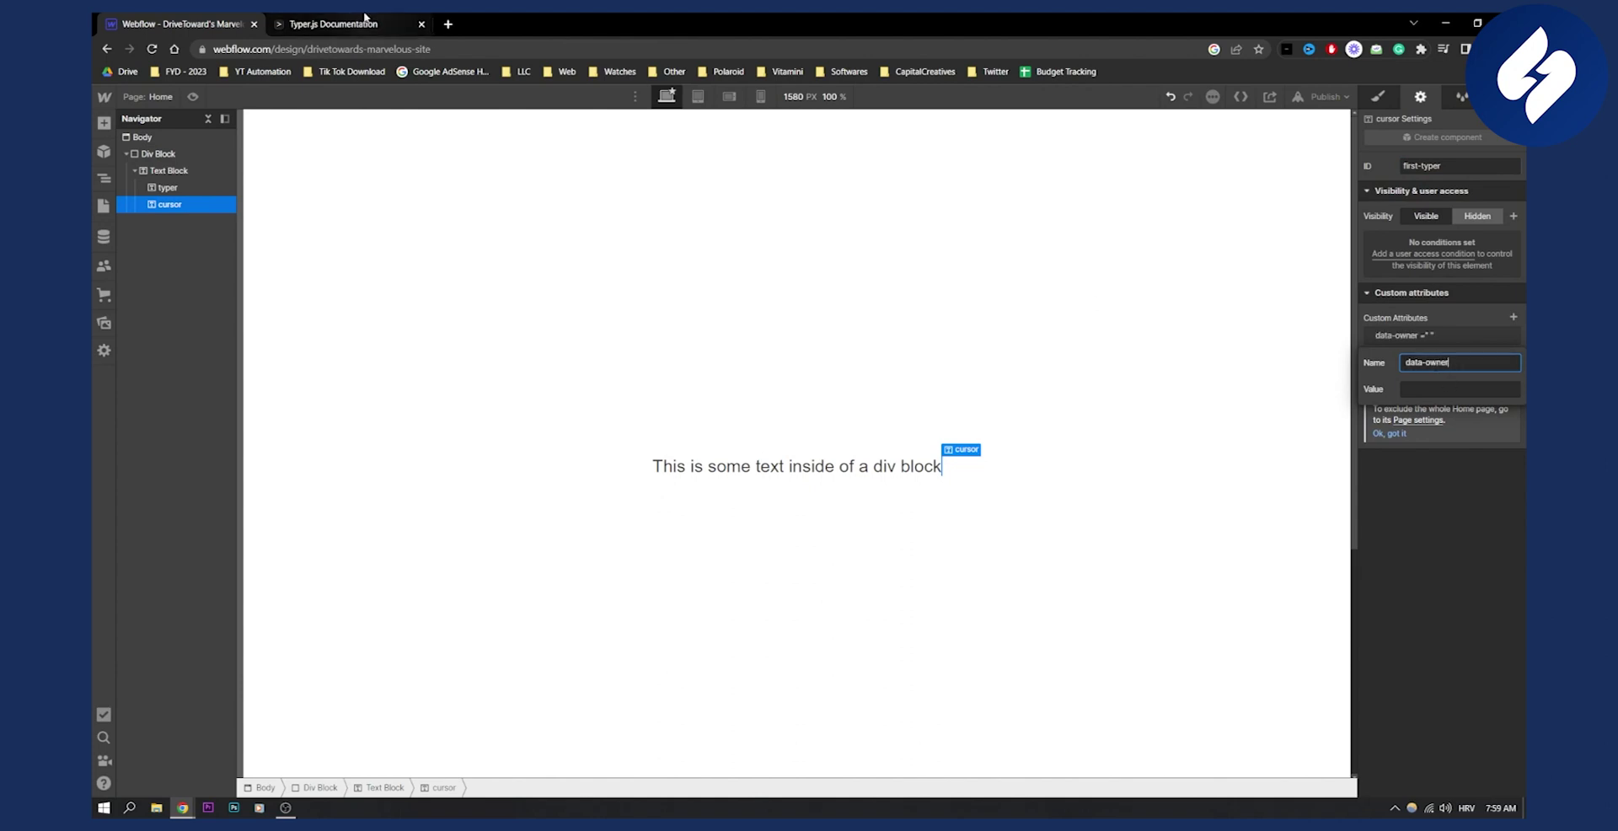
left_click(365, 17)
left_click_drag(679, 412, 732, 412)
key("ctrl+c")
left_click(172, 24)
left_click(1474, 402)
key("ctrl+v")
key("Return")
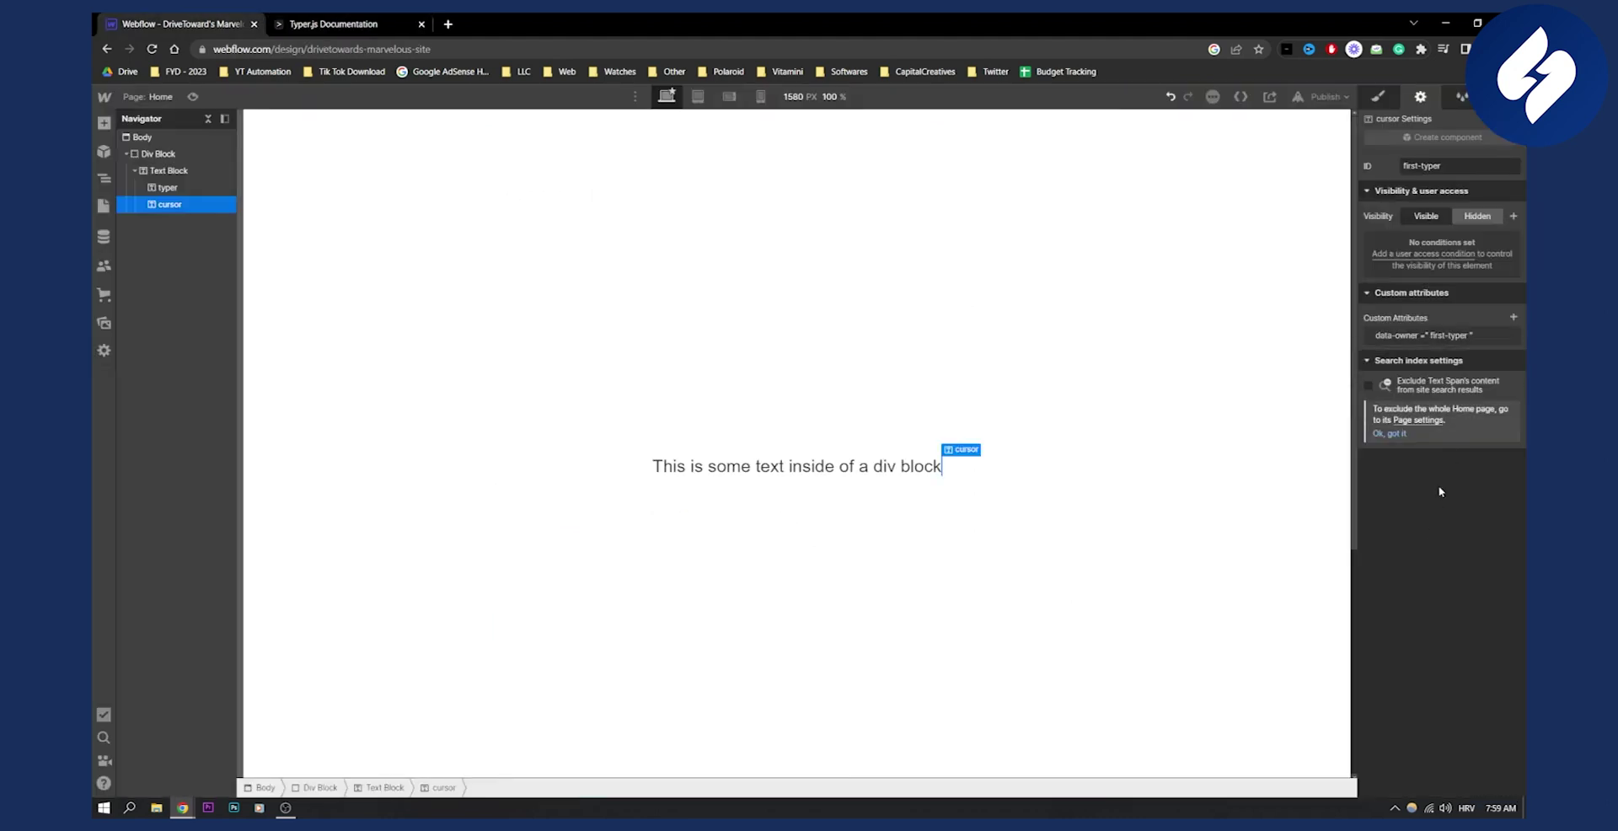